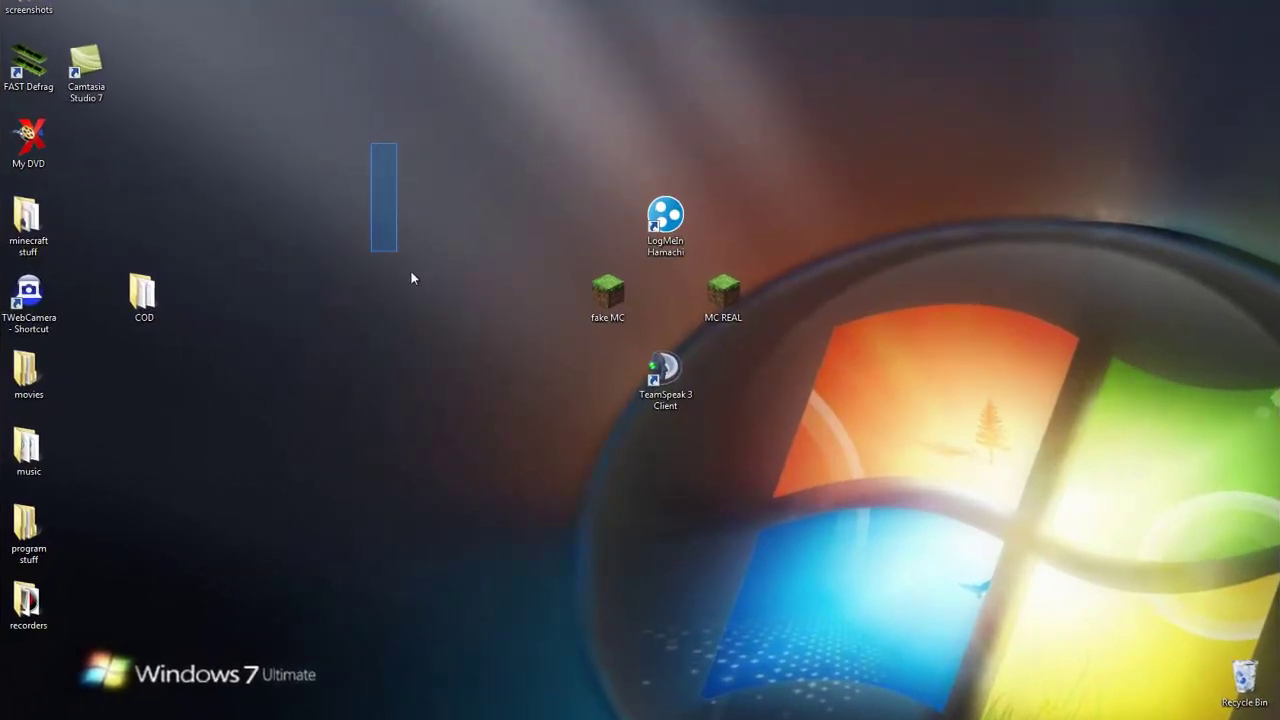
- Drag across the Windows 7 desktop twice before the Start menu comes up
{"action": "left_click_drag", "start_coordinate": [410, 278], "coordinate": [456, 305]}
{"action": "mouse_move", "coordinate": [457, 178]}
{"action": "left_mouse_down"}
{"action": "mouse_move", "coordinate": [471, 266]}
{"action": "mouse_move", "coordinate": [474, 240]}
{"action": "mouse_move", "coordinate": [540, 395]}
{"action": "left_mouse_up"}
- Search %temp% from the Start menu and open the Temp folder
{"action": "left_click", "coordinate": [44, 718]}
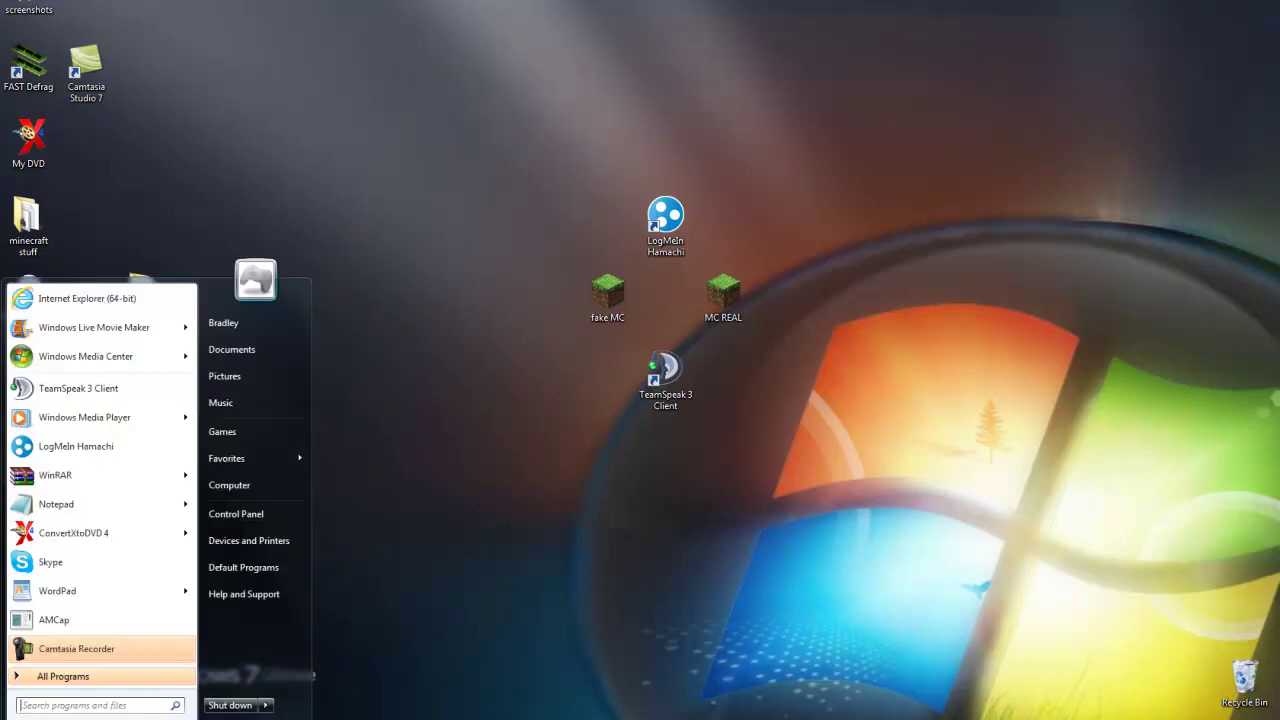
{"action": "left_click", "coordinate": [394, 615]}
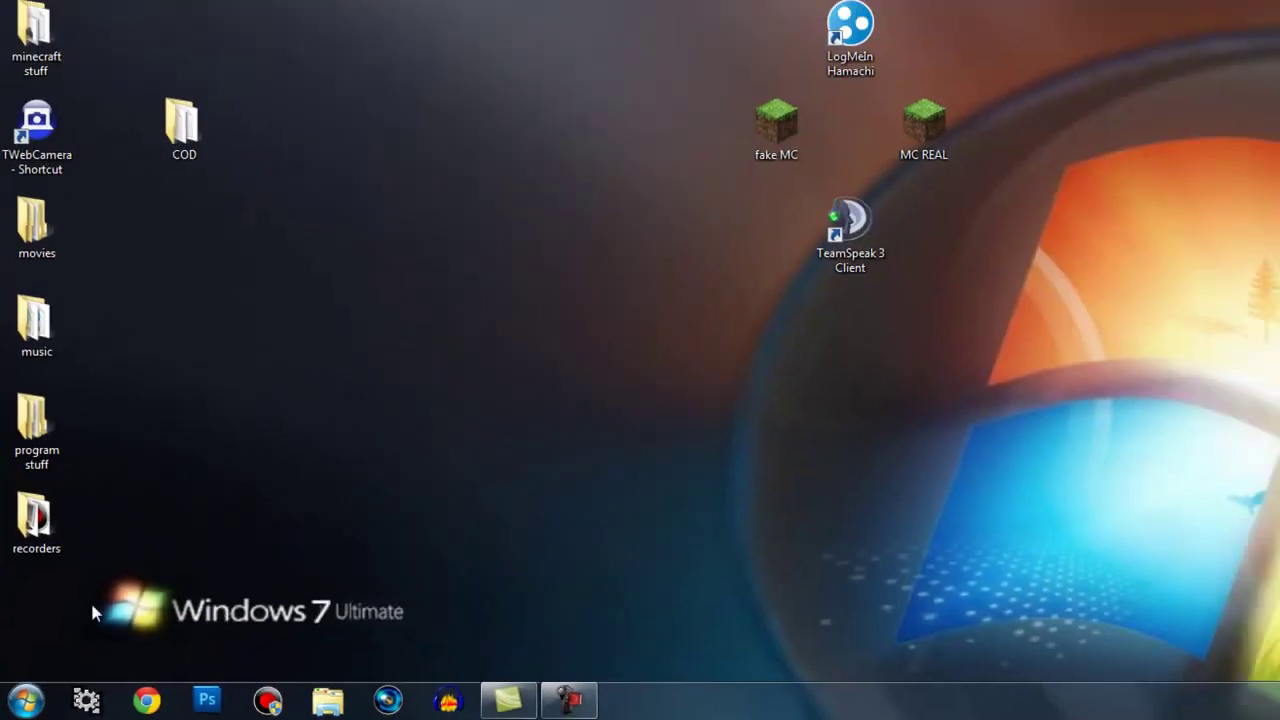
{"action": "left_click", "coordinate": [24, 698]}
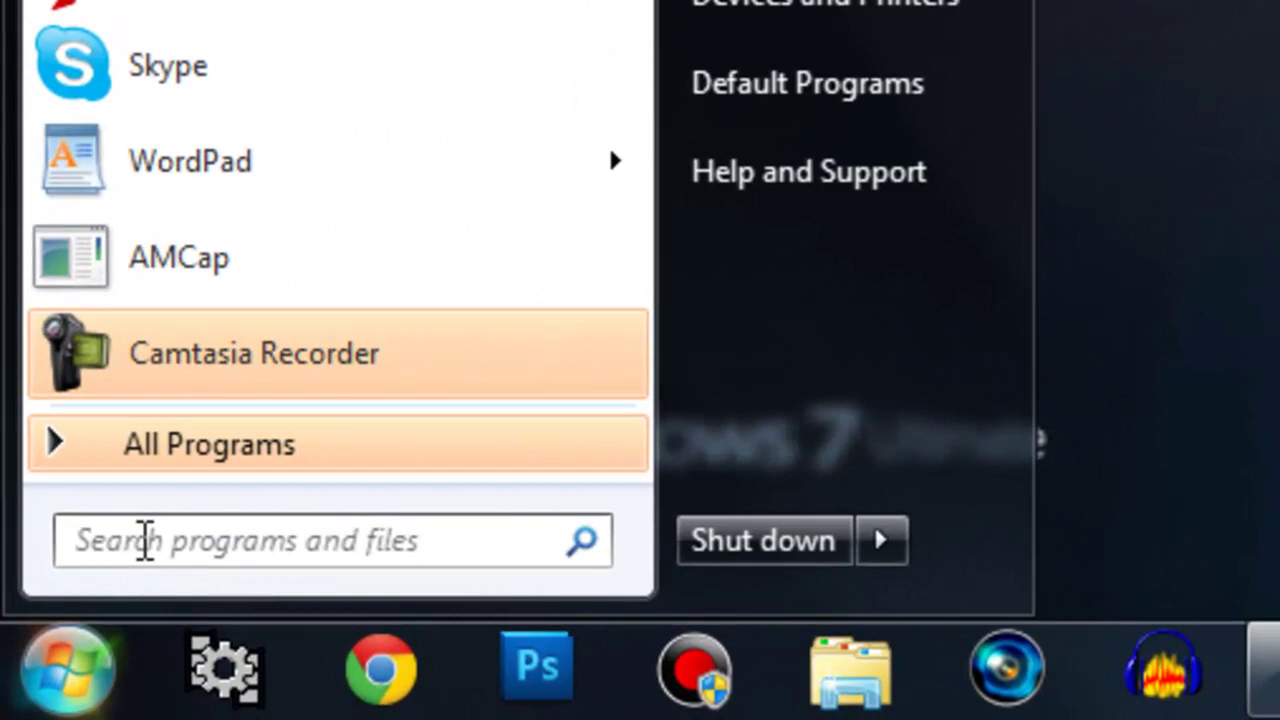
{"action": "type", "text": "%temp"}
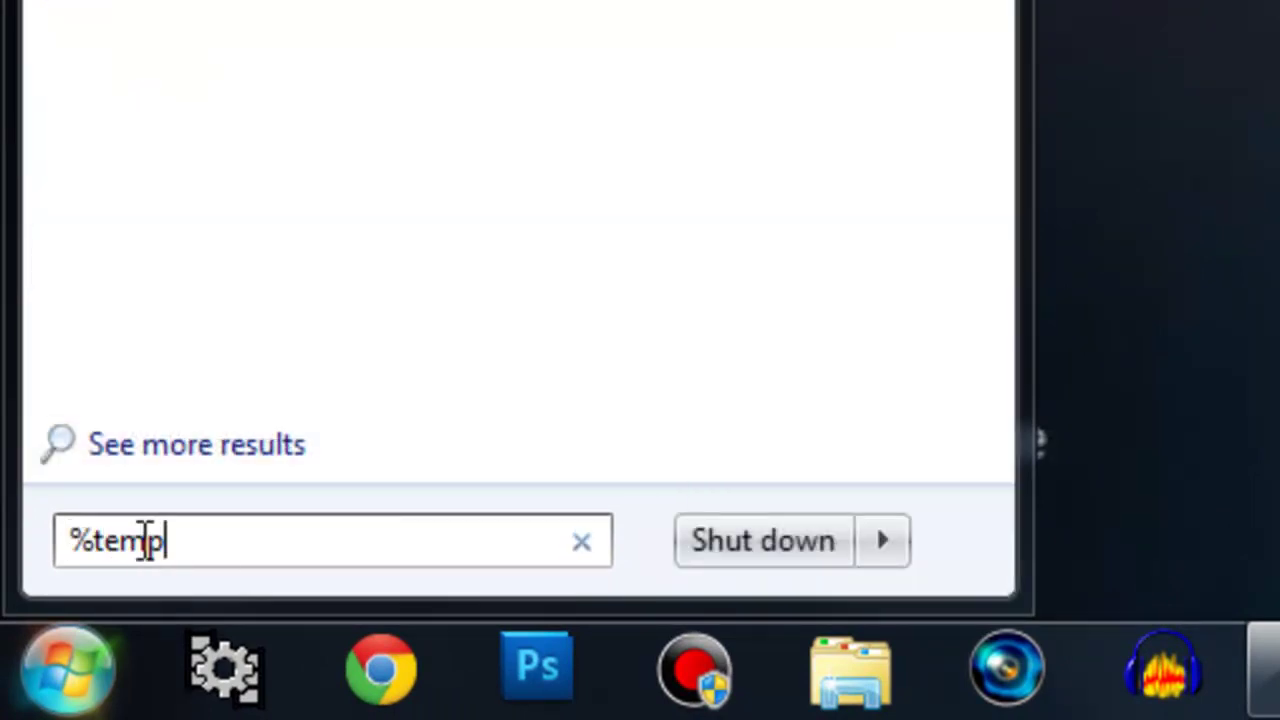
{"action": "type", "text": "%"}
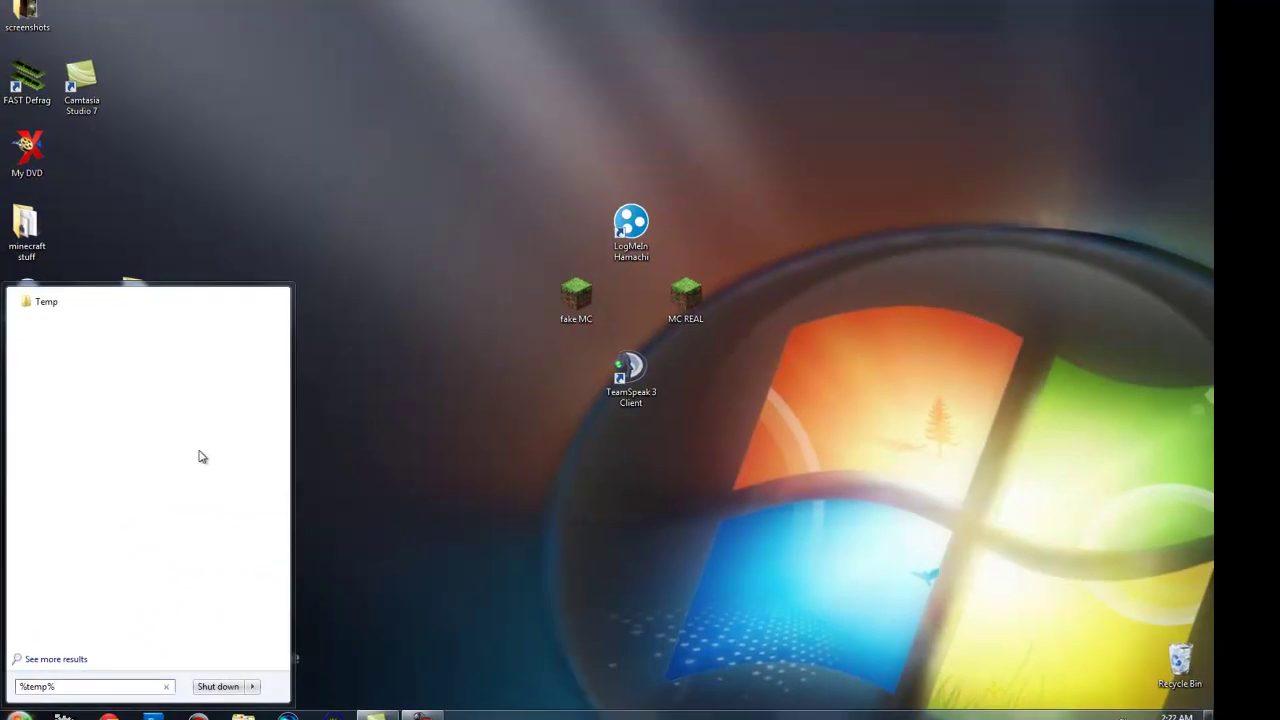
{"action": "left_click", "coordinate": [50, 304]}
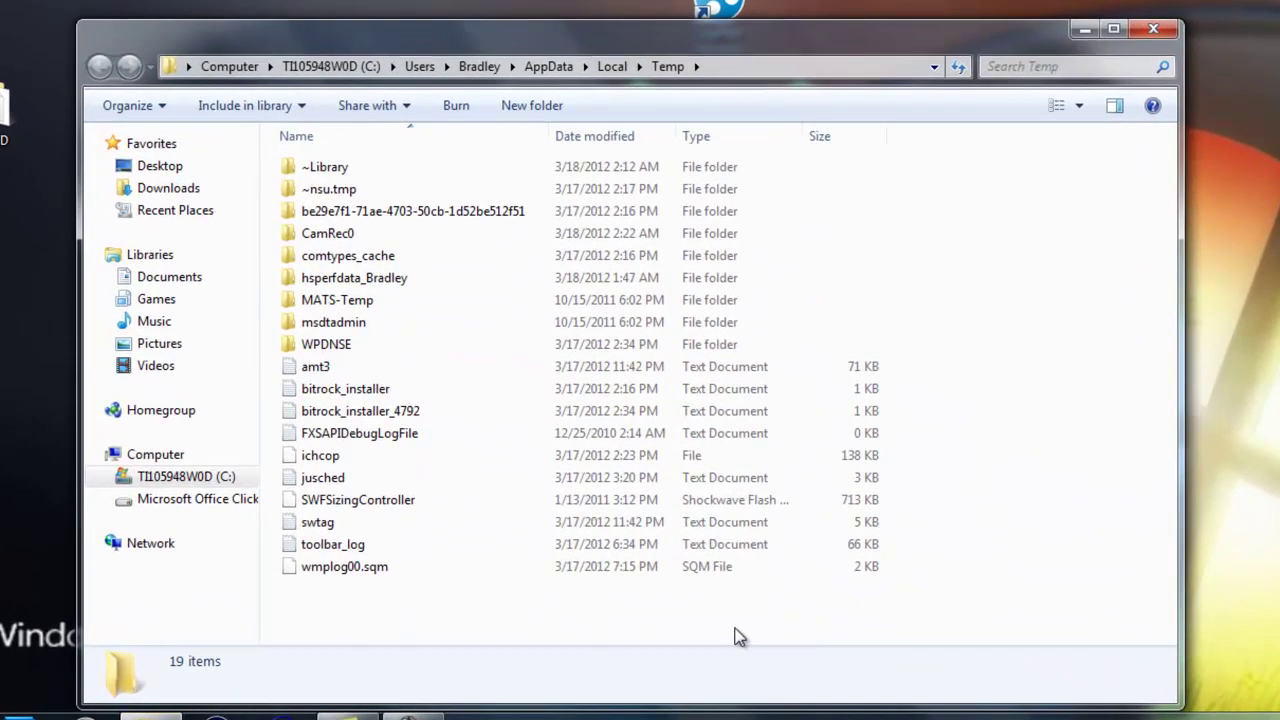
- Select all 19 items in the Temp folder
{"action": "left_click_drag", "start_coordinate": [641, 650], "coordinate": [663, 381]}
{"action": "left_click_drag", "start_coordinate": [766, 233], "coordinate": [1014, 566]}
{"action": "left_click", "coordinate": [1033, 522]}
{"action": "left_click_drag", "start_coordinate": [1028, 168], "coordinate": [1180, 230]}
{"action": "left_click_drag", "start_coordinate": [1086, 156], "coordinate": [560, 588]}
- Delete the selected Temp items, skipping CamRec0, FXSAPIDebugLogFile and MATS-Temp, then close the window
{"action": "right_click", "coordinate": [518, 516]}
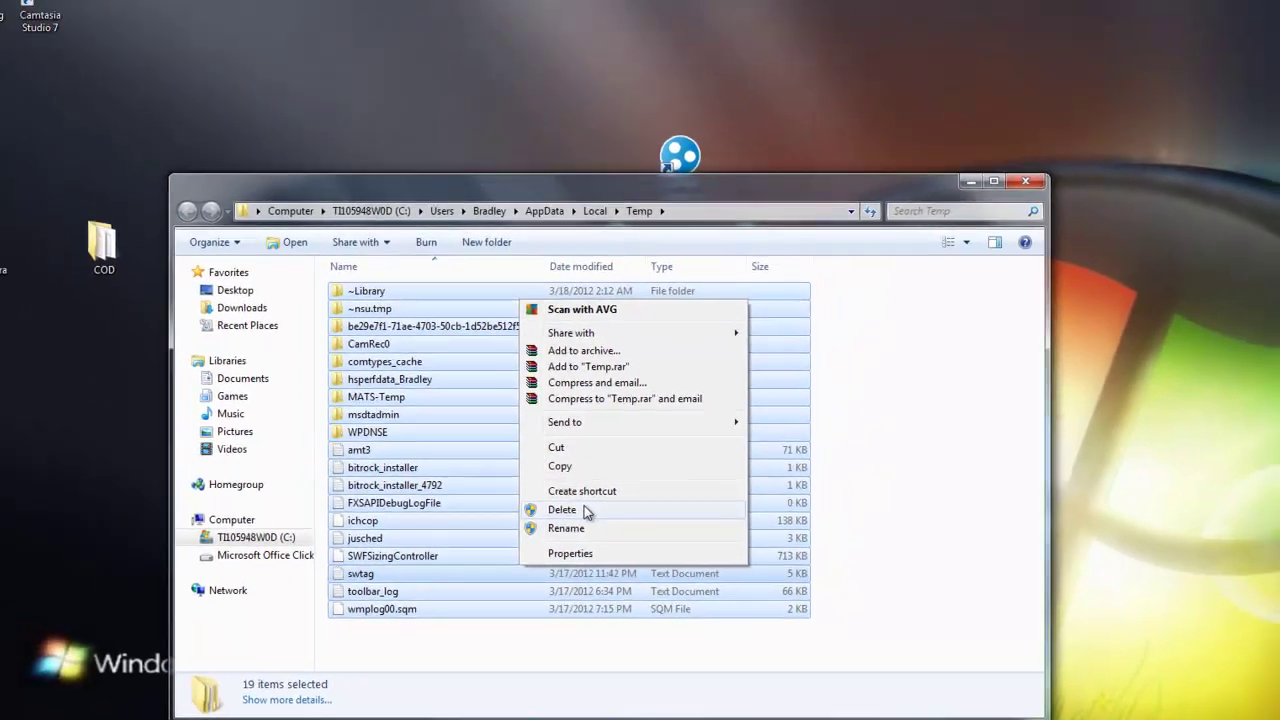
{"action": "left_click", "coordinate": [563, 510]}
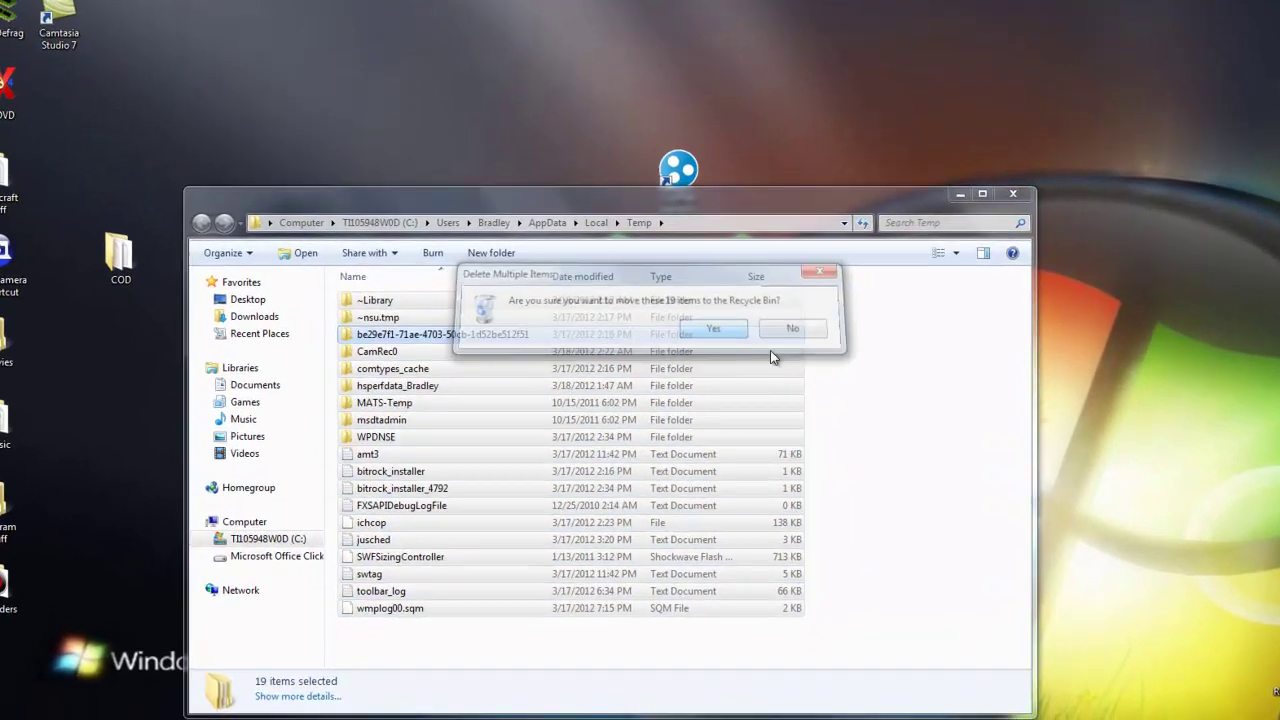
{"action": "left_click", "coordinate": [700, 365]}
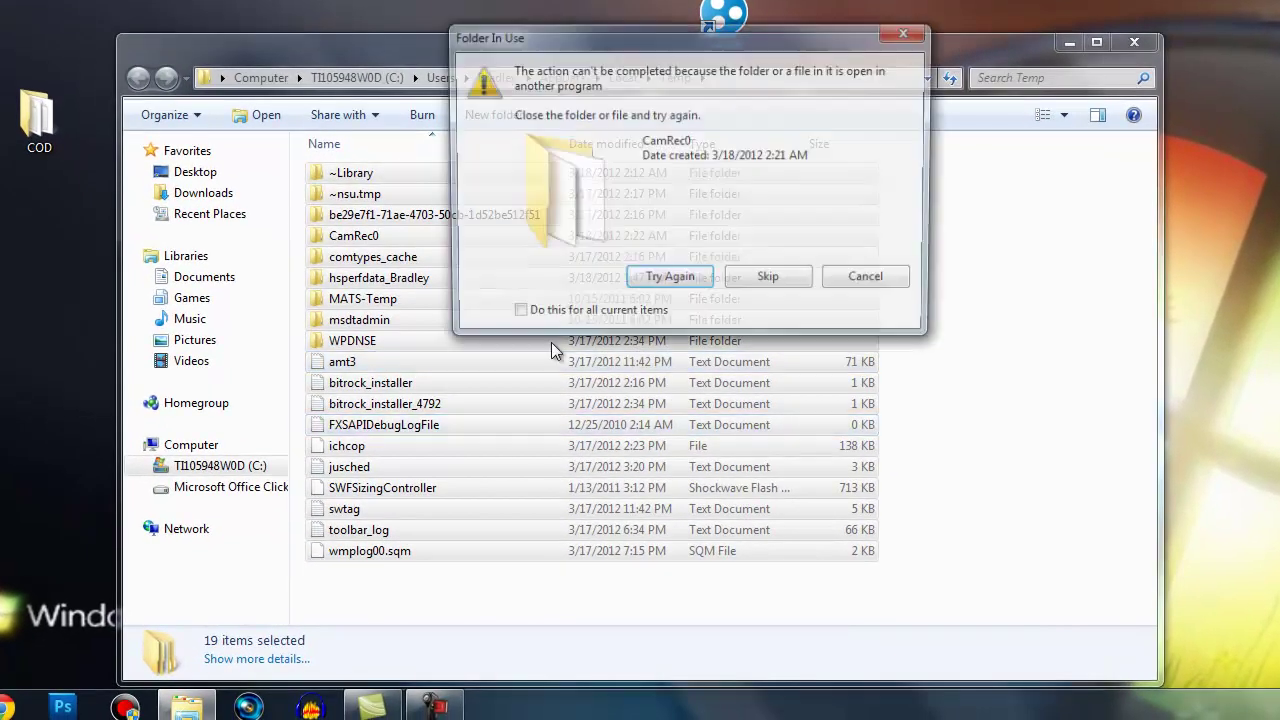
{"action": "left_click", "coordinate": [745, 283]}
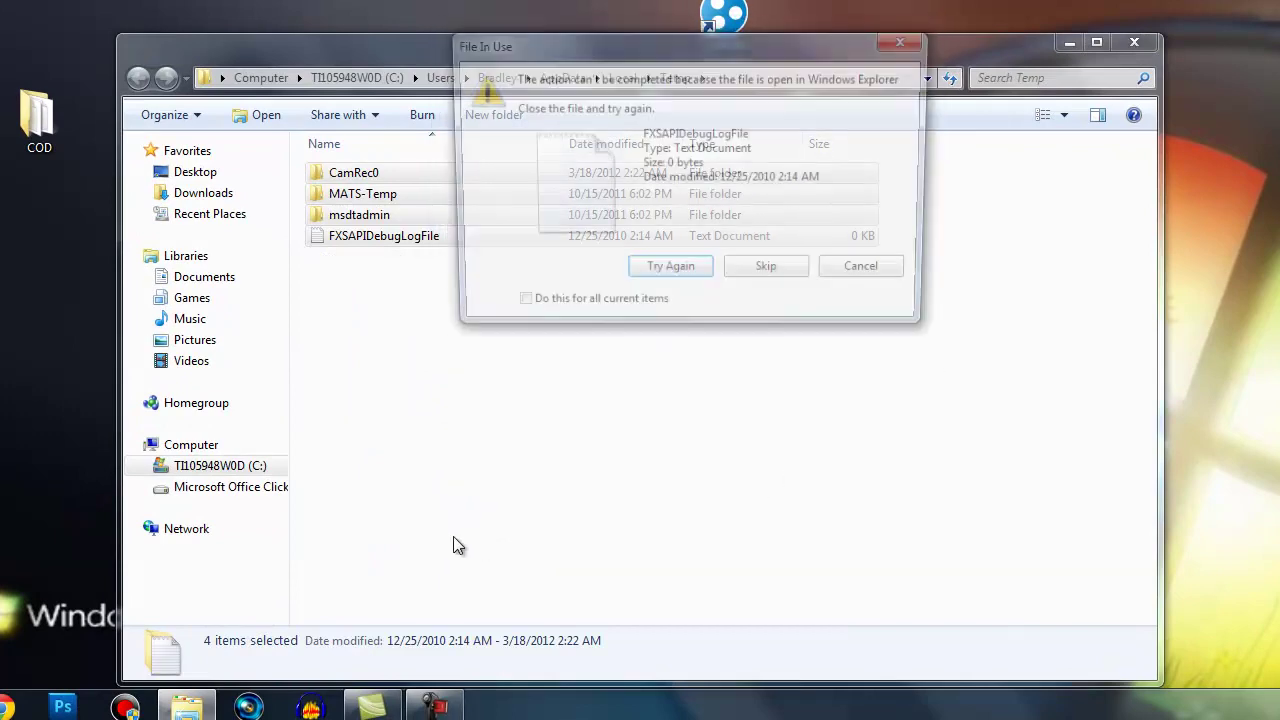
{"action": "left_click", "coordinate": [772, 276]}
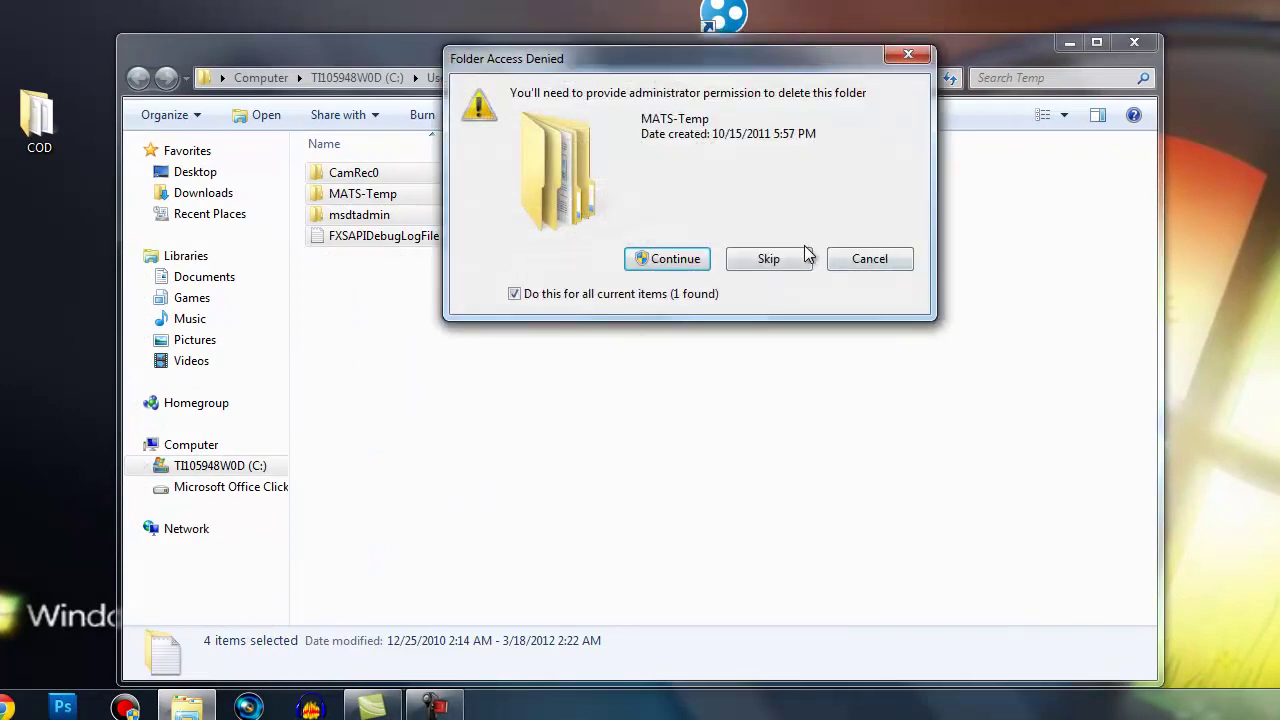
{"action": "left_click", "coordinate": [856, 258]}
{"action": "left_click", "coordinate": [788, 420]}
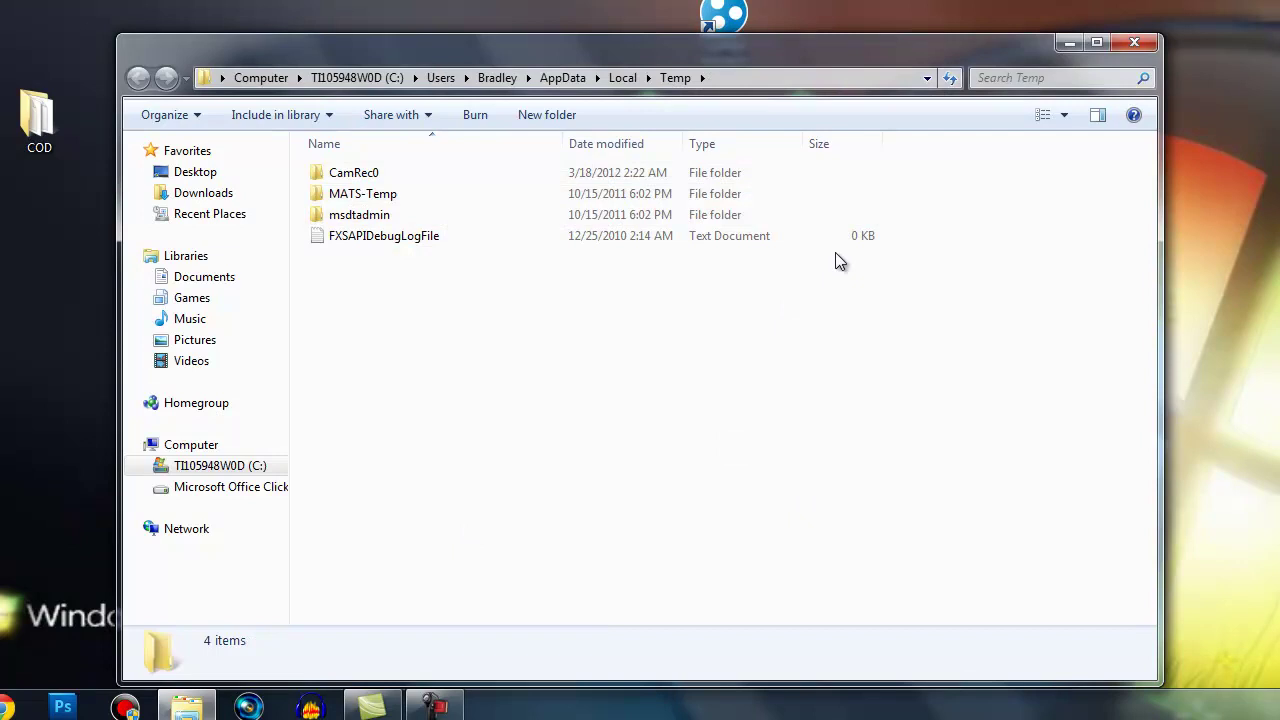
{"action": "left_click", "coordinate": [1134, 42]}
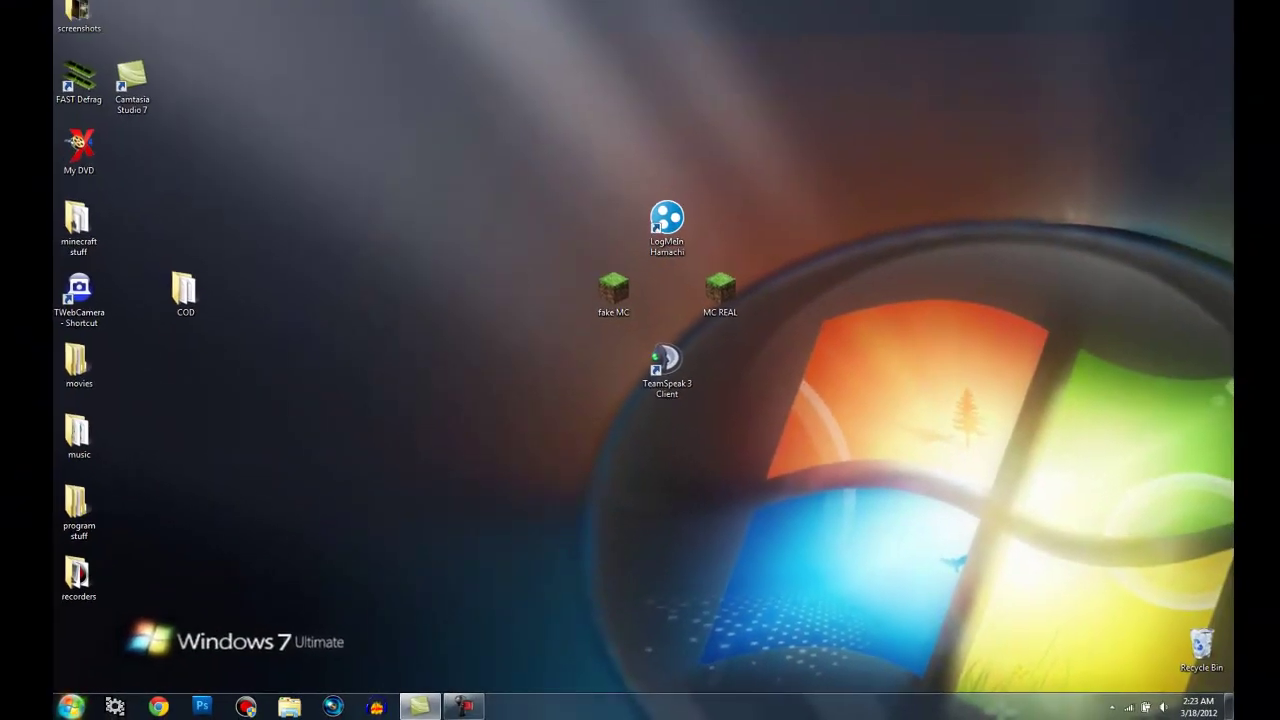
- Launch Disk Cleanup from All Programs > Accessories > System Tools
{"action": "left_click", "coordinate": [82, 706]}
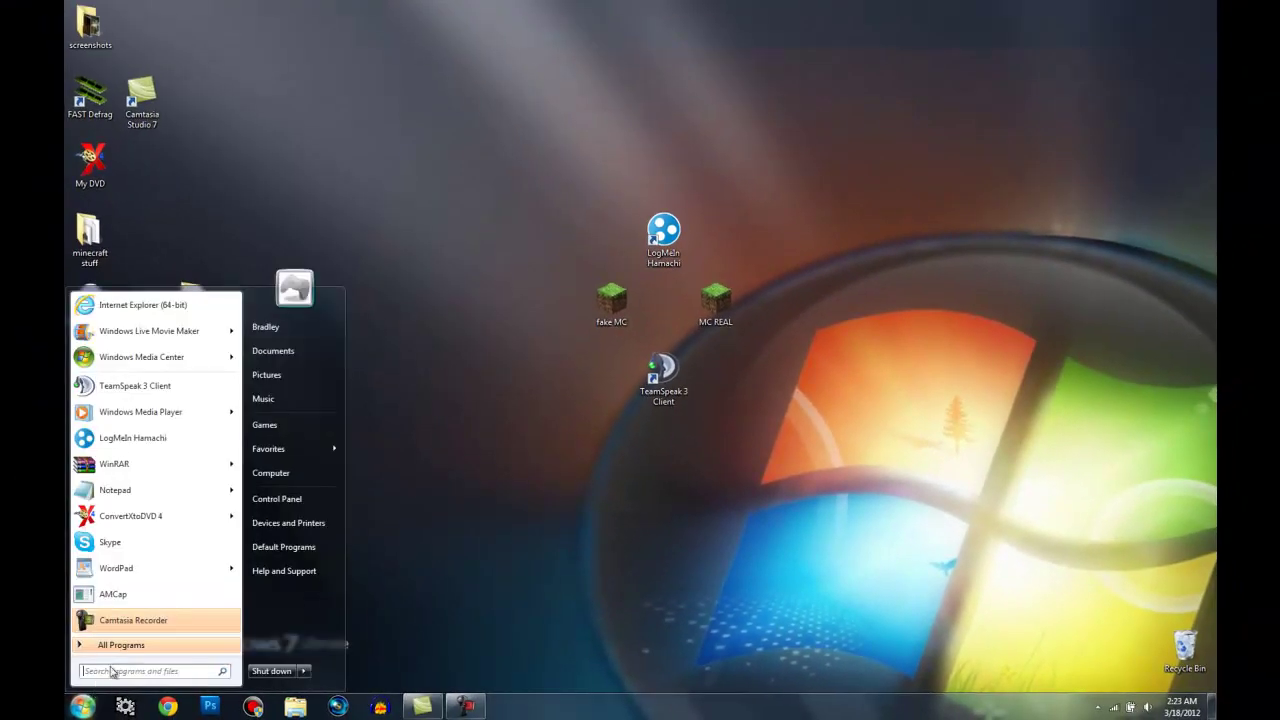
{"action": "left_click", "coordinate": [121, 645]}
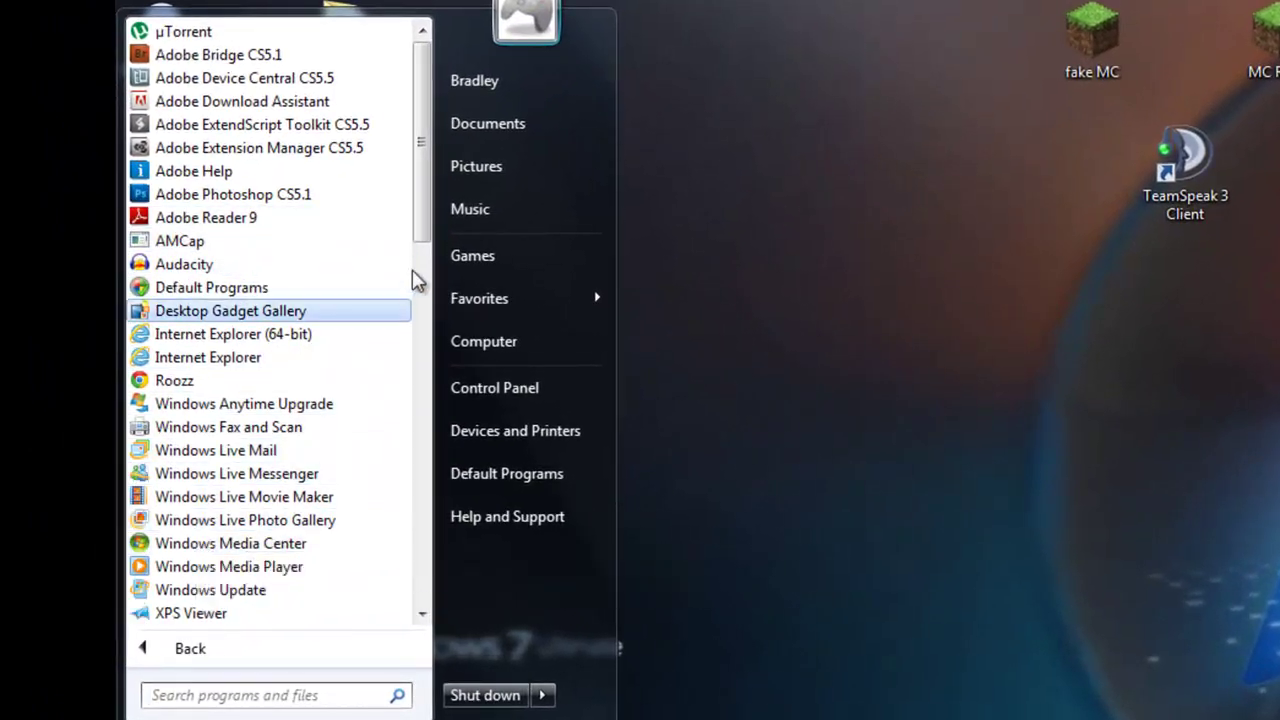
{"action": "left_click_drag", "start_coordinate": [425, 232], "coordinate": [404, 337]}
{"action": "left_click", "coordinate": [266, 311]}
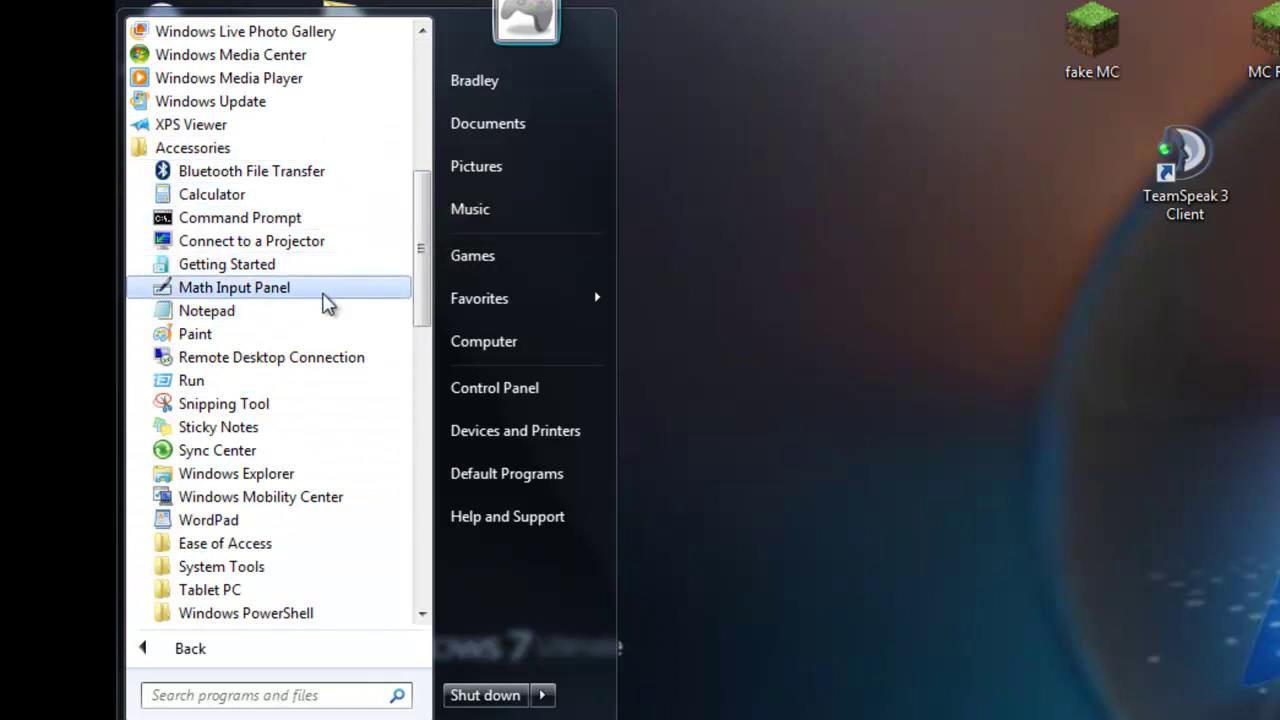
{"action": "left_click", "coordinate": [250, 566]}
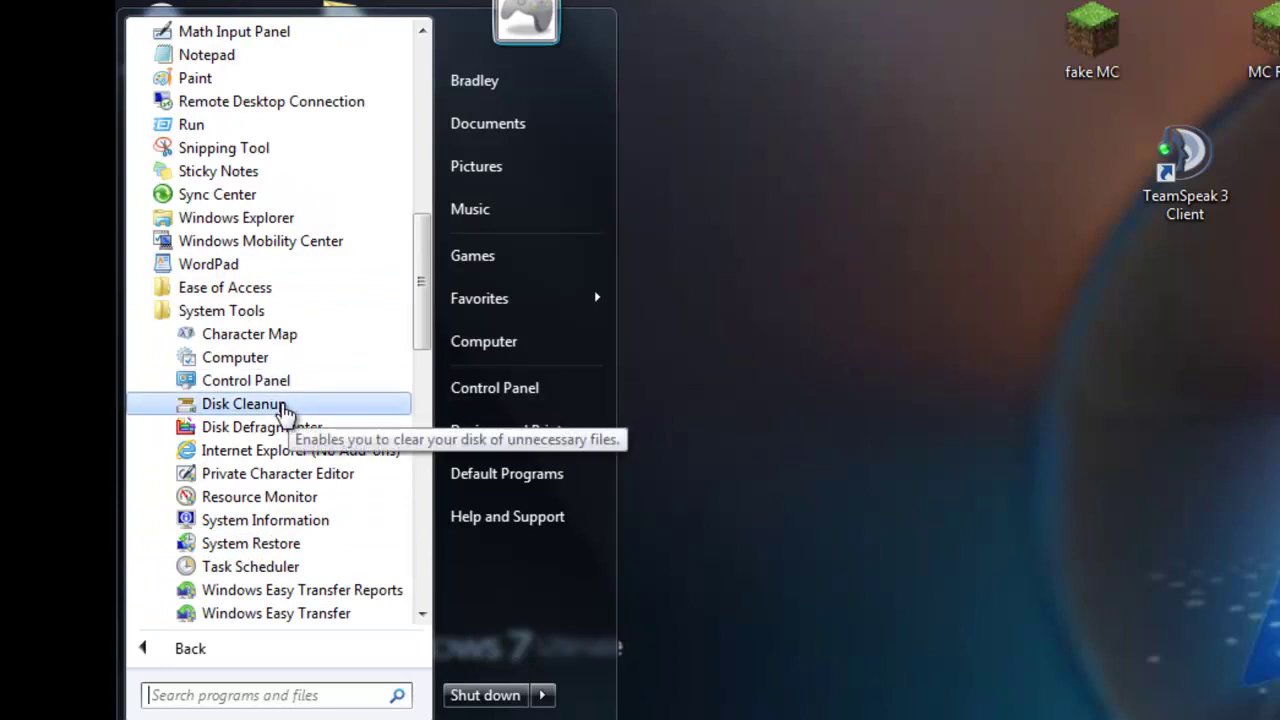
{"action": "left_click", "coordinate": [284, 410]}
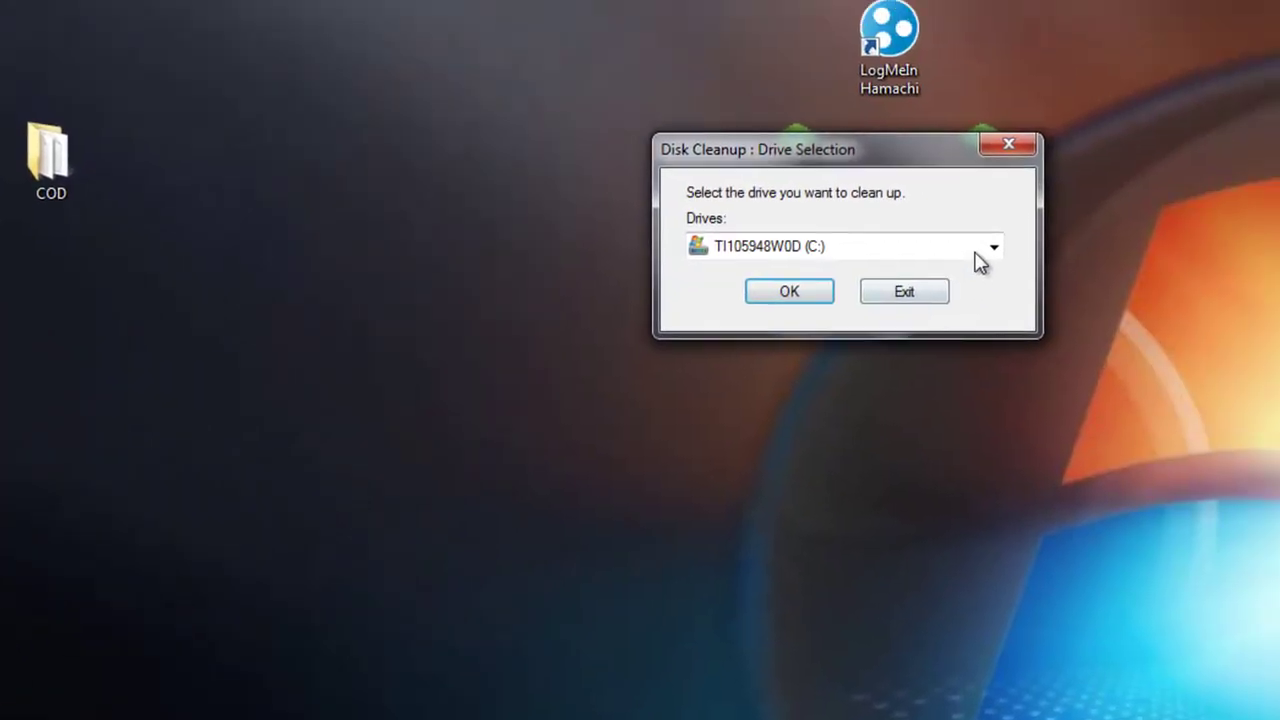
- Start a Disk Cleanup space calculation for drive C:, then cancel it
{"action": "left_click", "coordinate": [986, 248]}
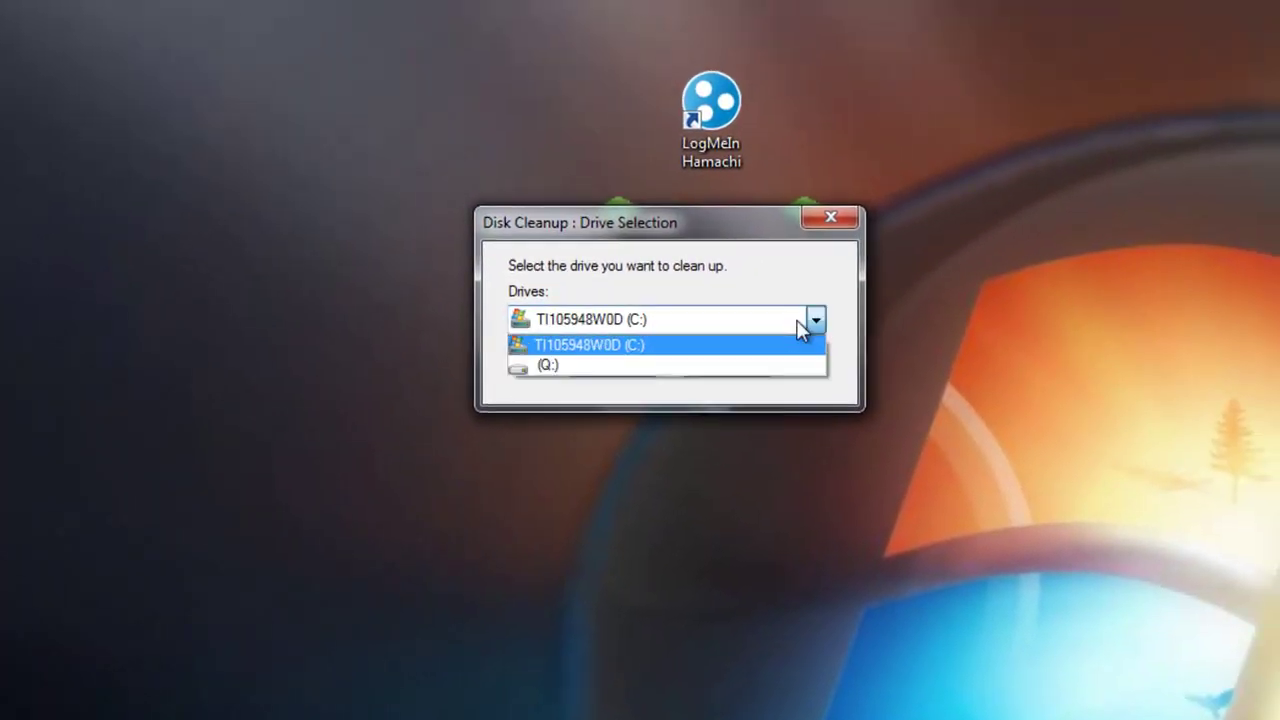
{"action": "left_click", "coordinate": [777, 267]}
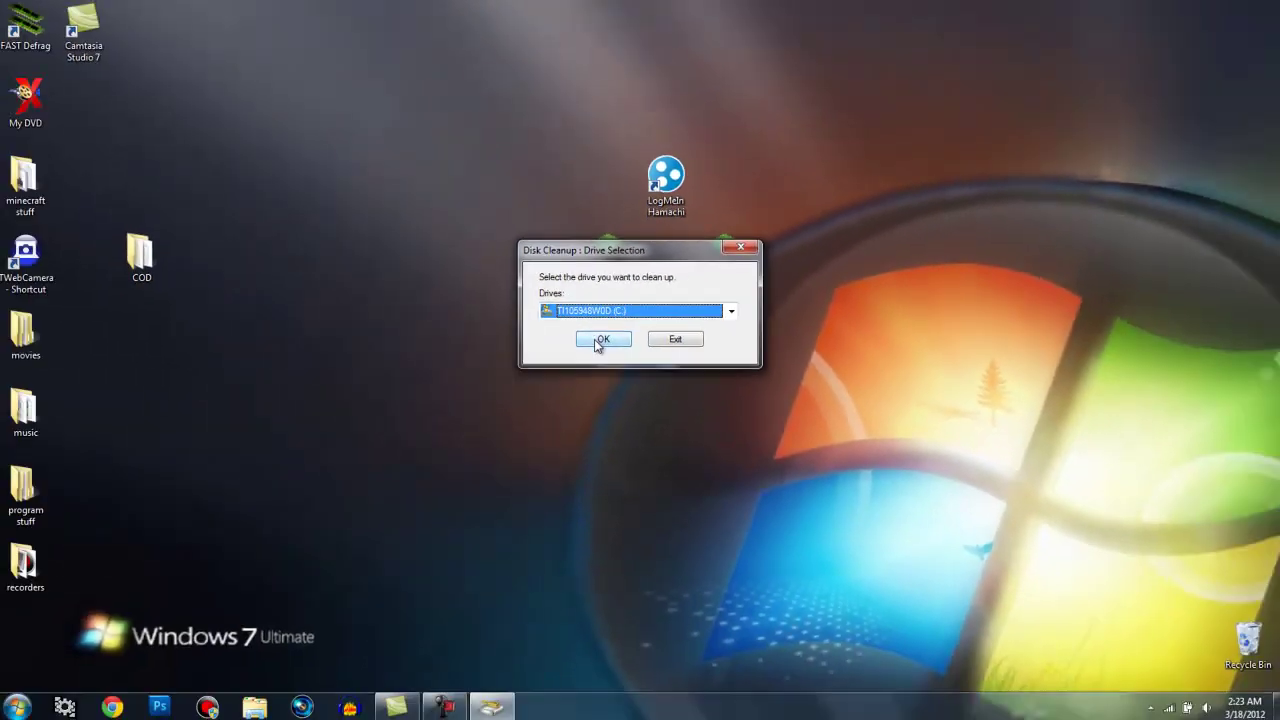
{"action": "left_click", "coordinate": [611, 365]}
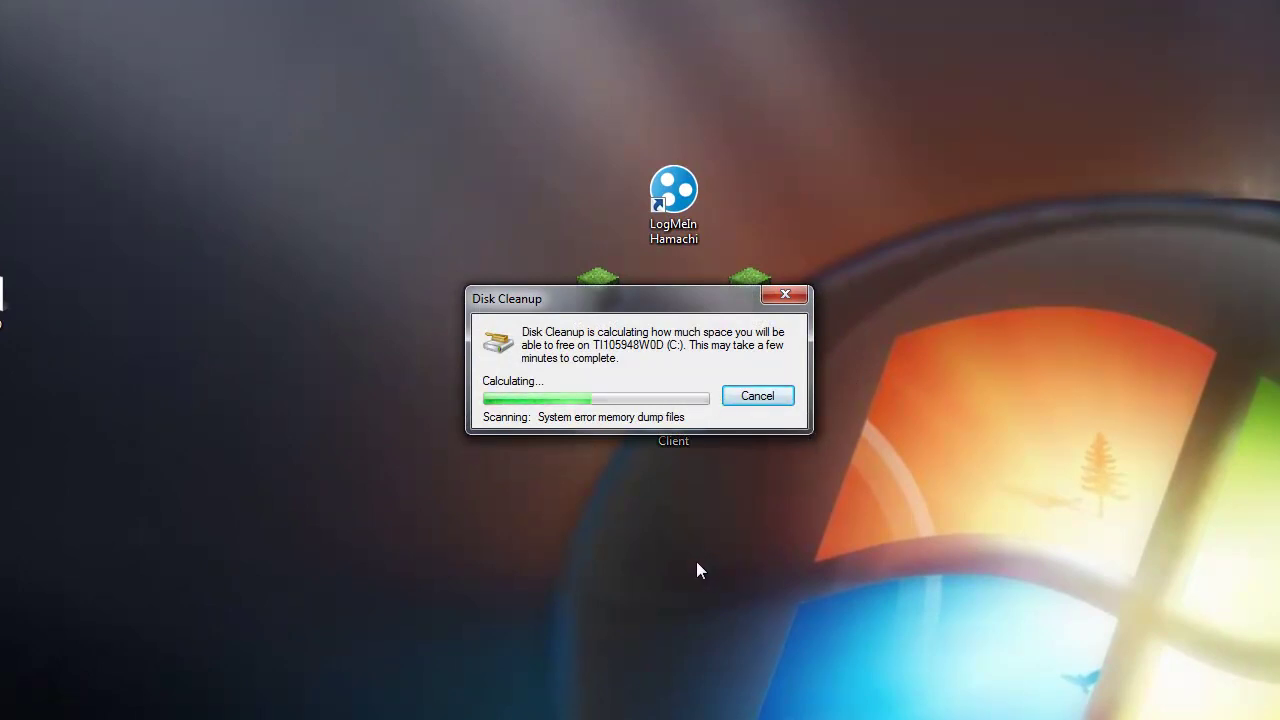
{"action": "left_click", "coordinate": [756, 397]}
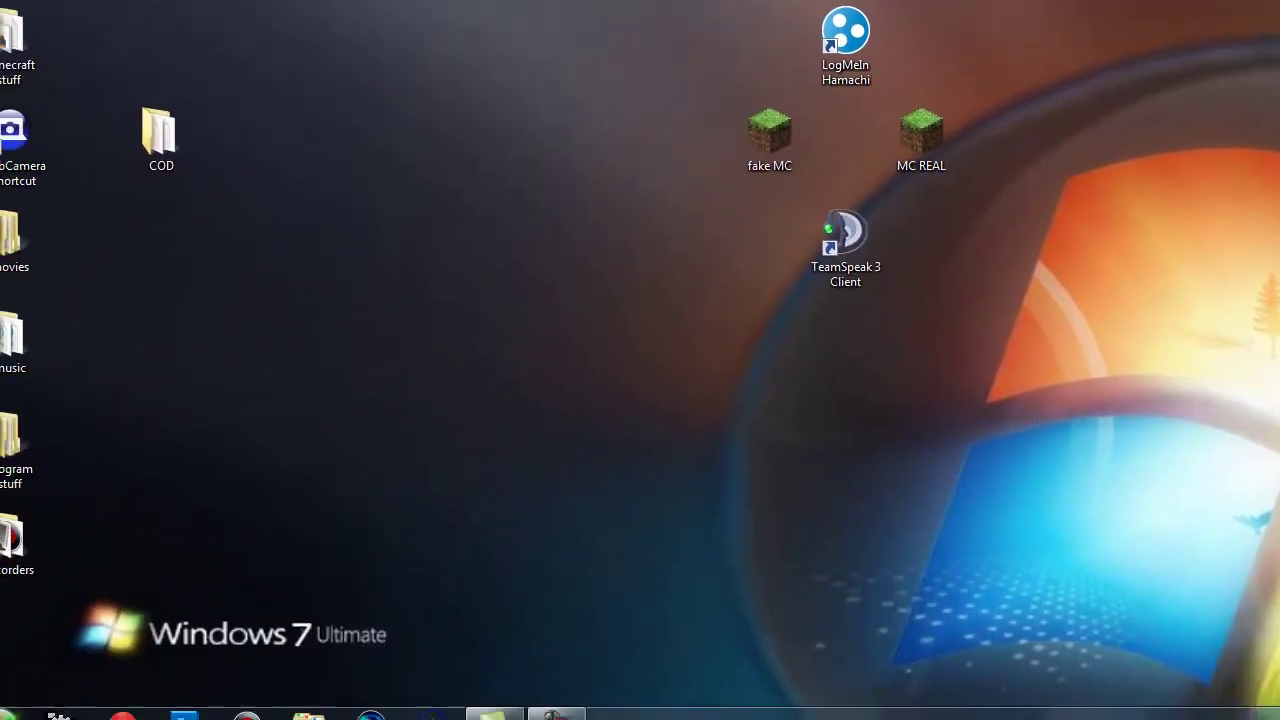
- Launch Disk Defragmenter from All Programs > Accessories > System Tools
{"action": "left_click", "coordinate": [23, 703]}
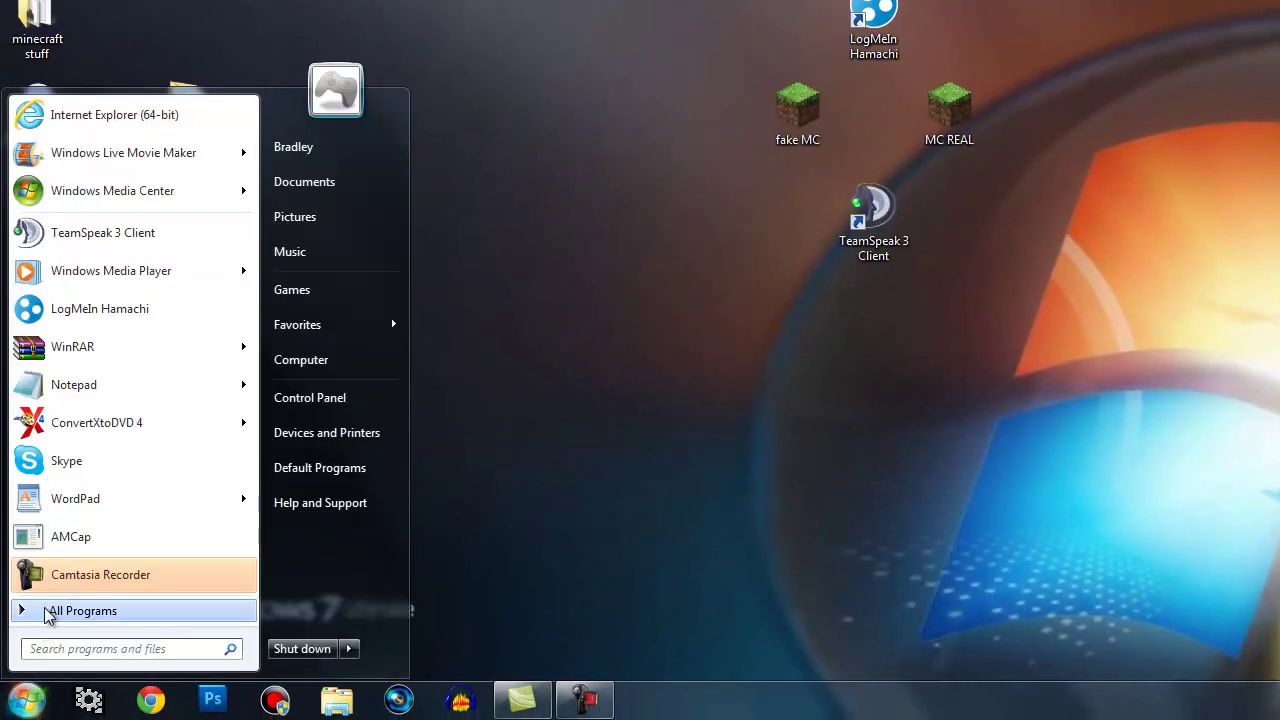
{"action": "left_click", "coordinate": [50, 612]}
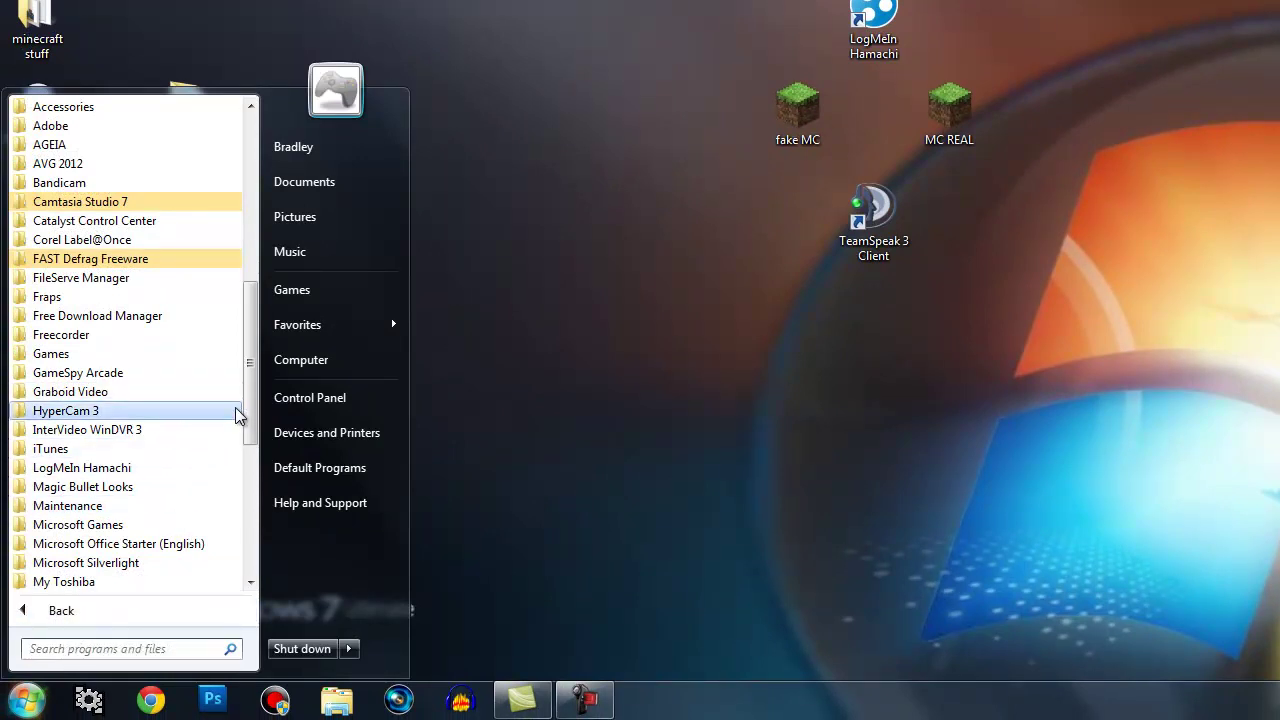
{"action": "scroll", "coordinate": [240, 420], "scroll_direction": "down", "scroll_amount": 4}
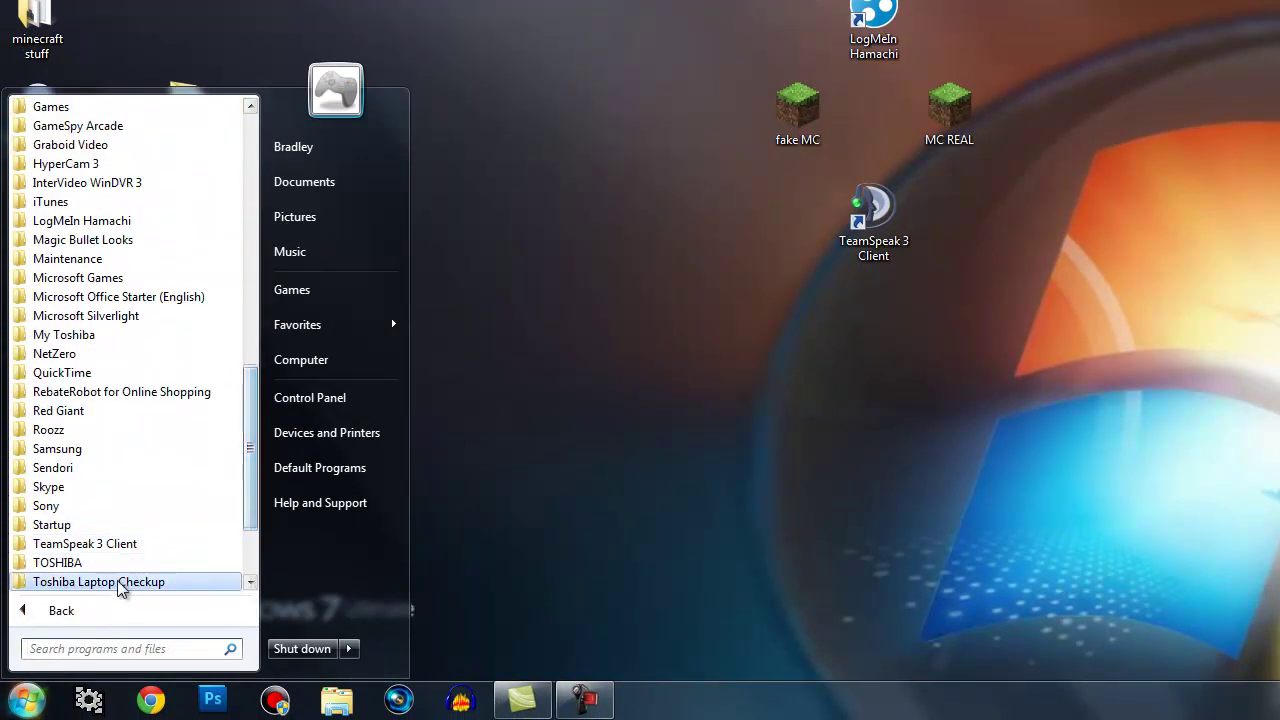
{"action": "scroll", "coordinate": [250, 505], "scroll_direction": "up", "scroll_amount": 6}
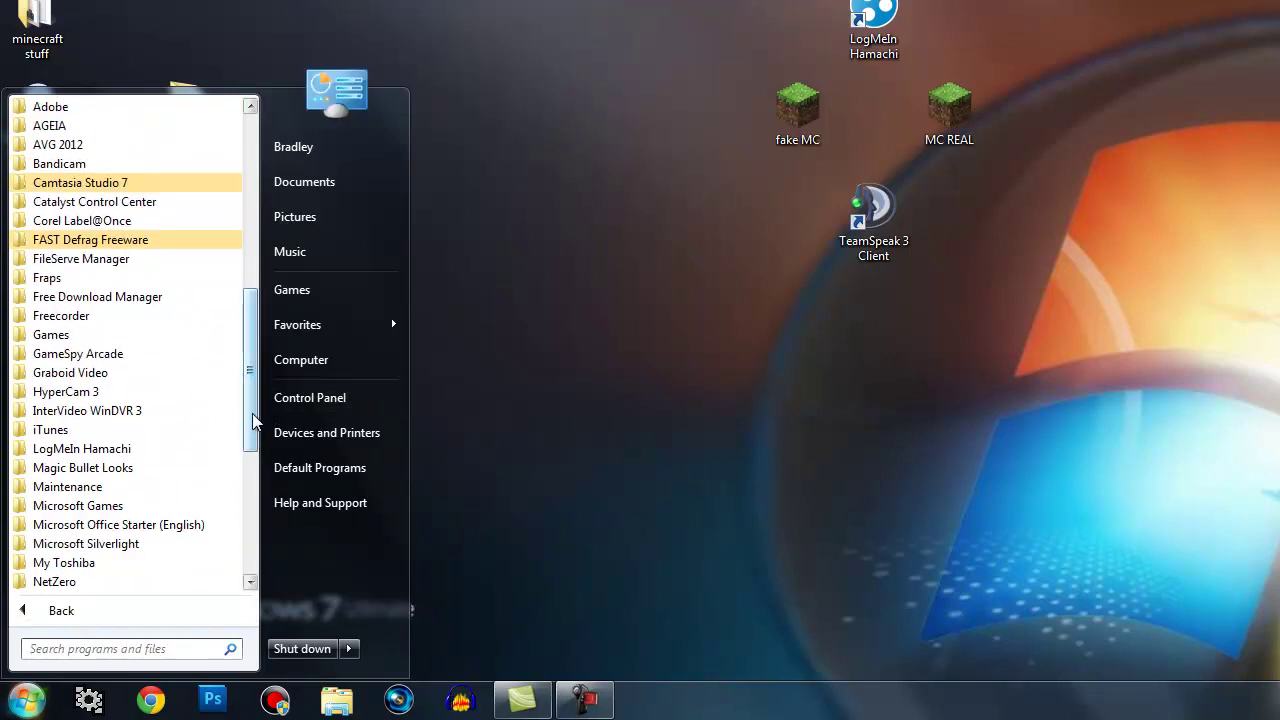
{"action": "left_click", "coordinate": [186, 239]}
{"action": "left_click", "coordinate": [186, 221]}
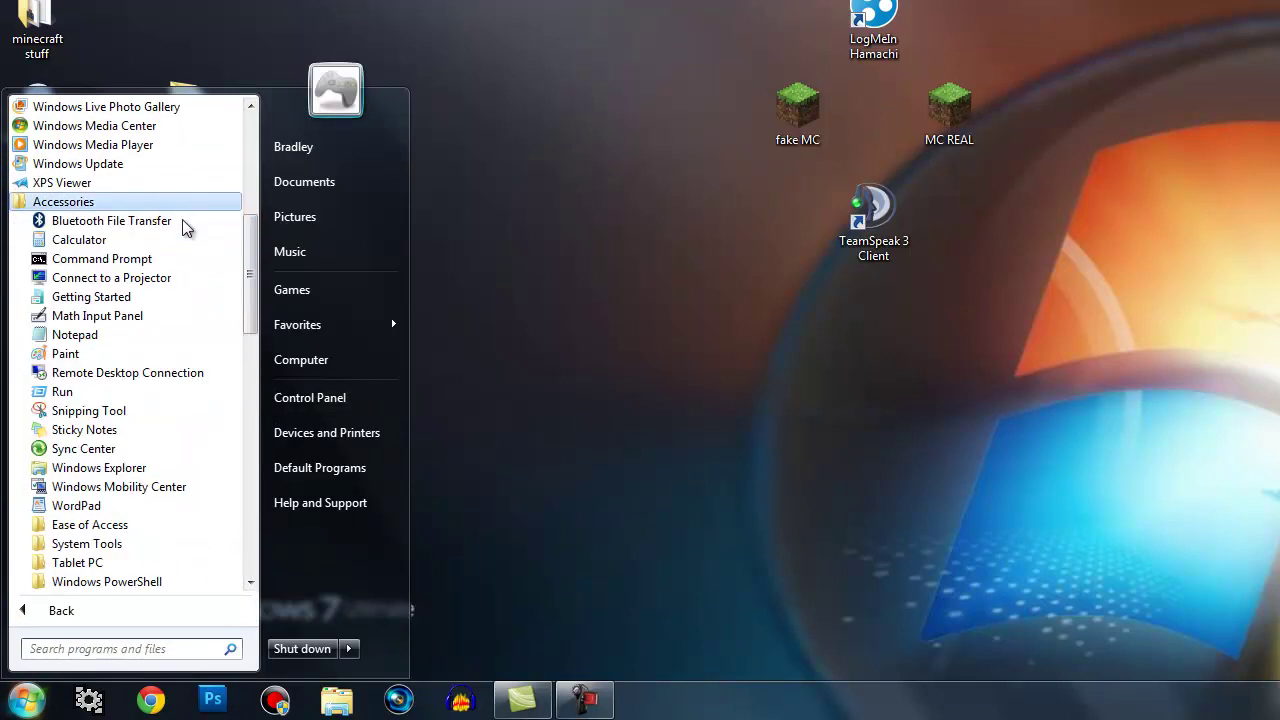
{"action": "left_click", "coordinate": [140, 543]}
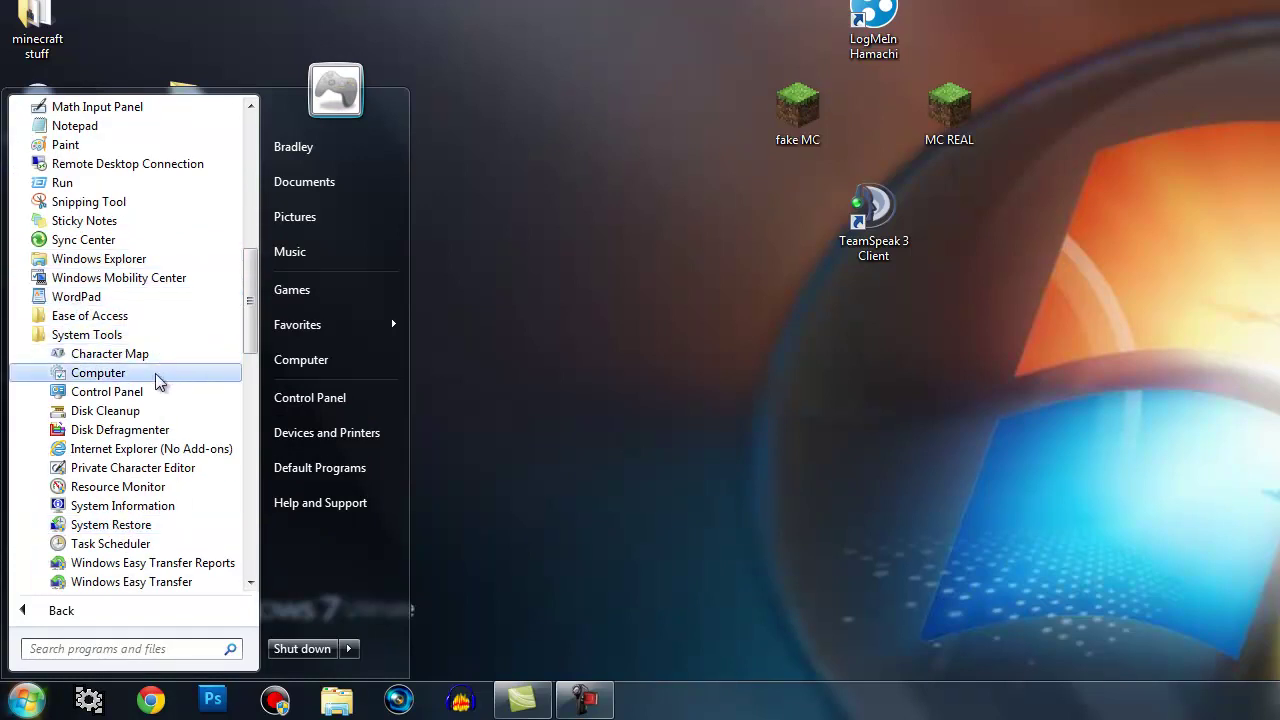
{"action": "left_click", "coordinate": [120, 430]}
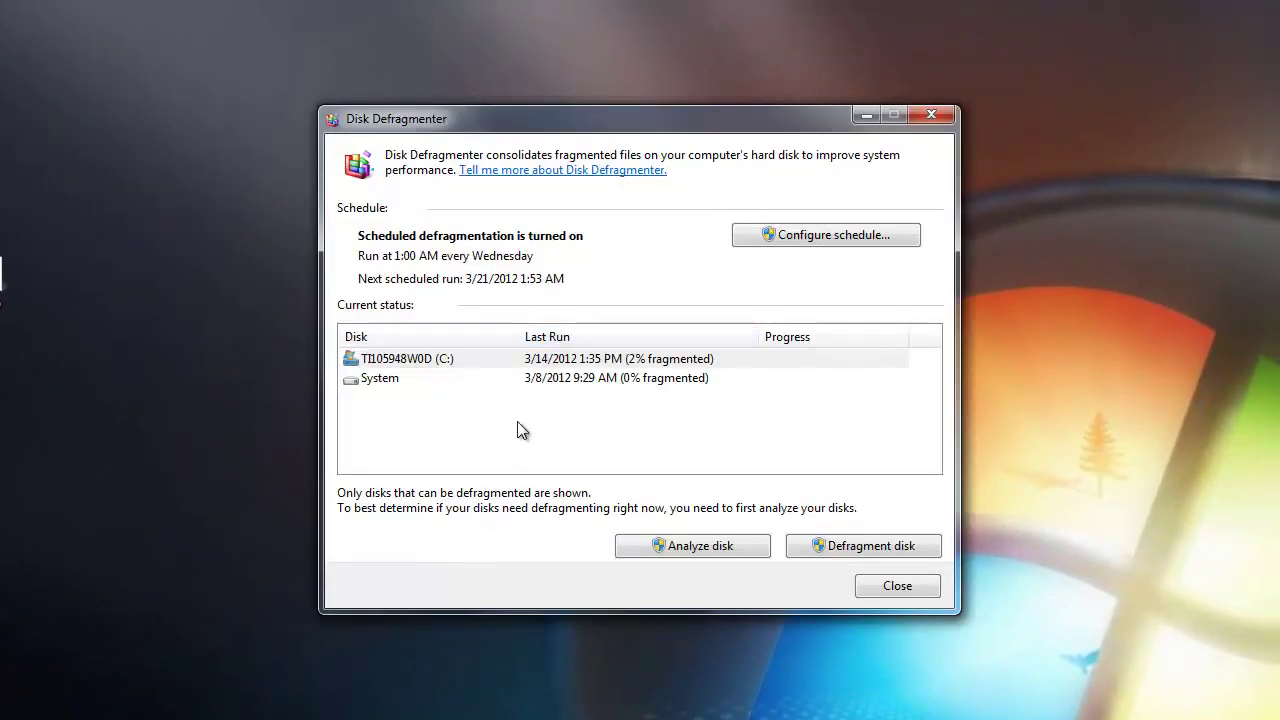
- Select drive C: (2% fragmented), start Defragment disk, then close Disk Defragmenter
{"action": "left_click", "coordinate": [576, 366]}
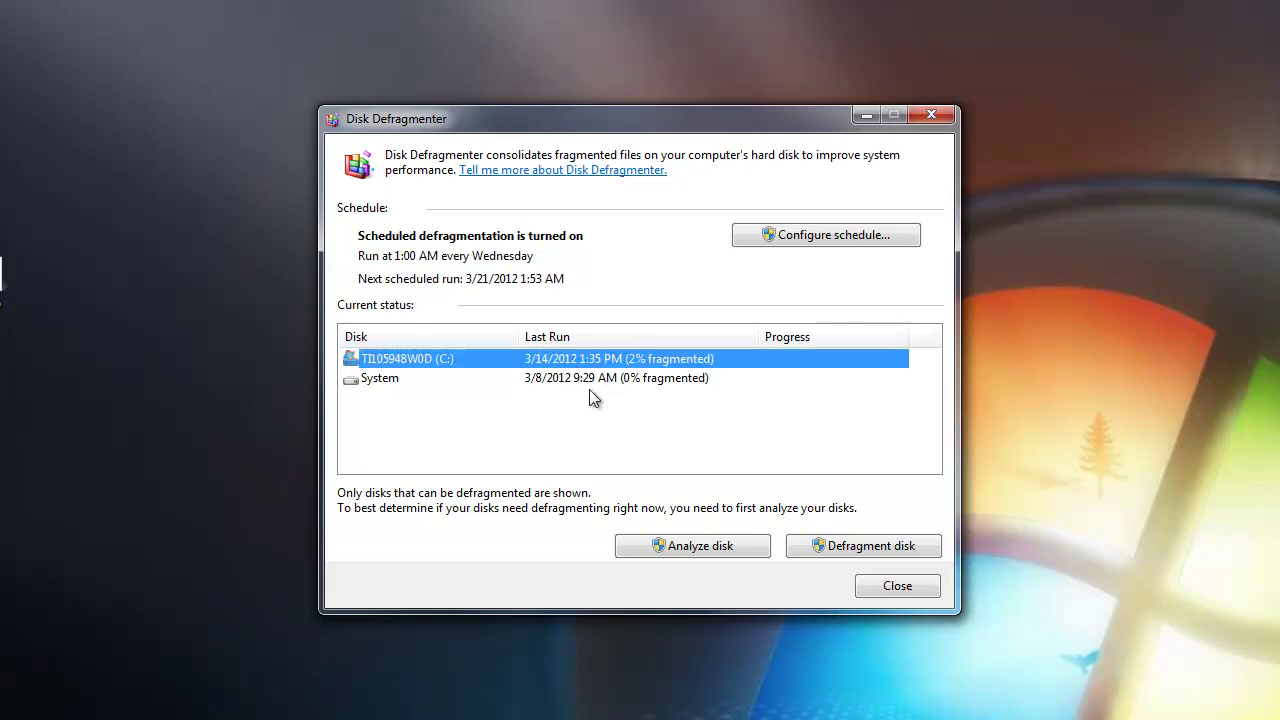
{"action": "left_click", "coordinate": [589, 456]}
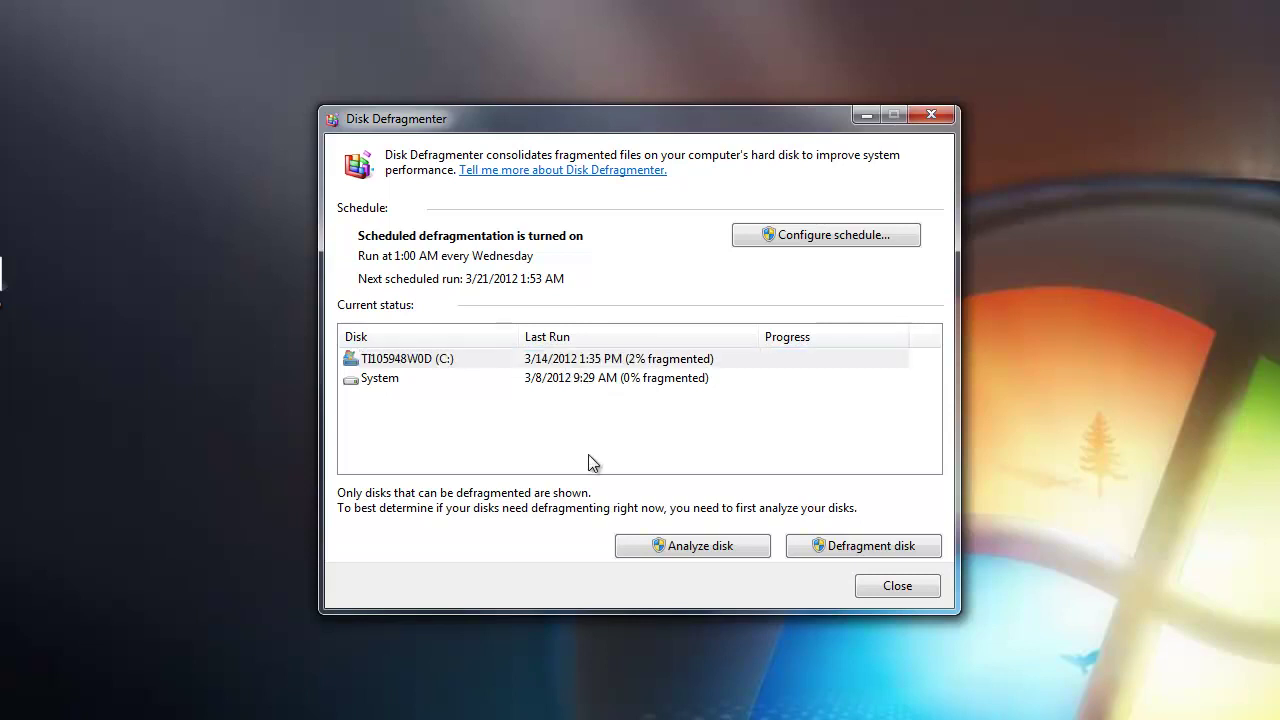
{"action": "left_click", "coordinate": [607, 362]}
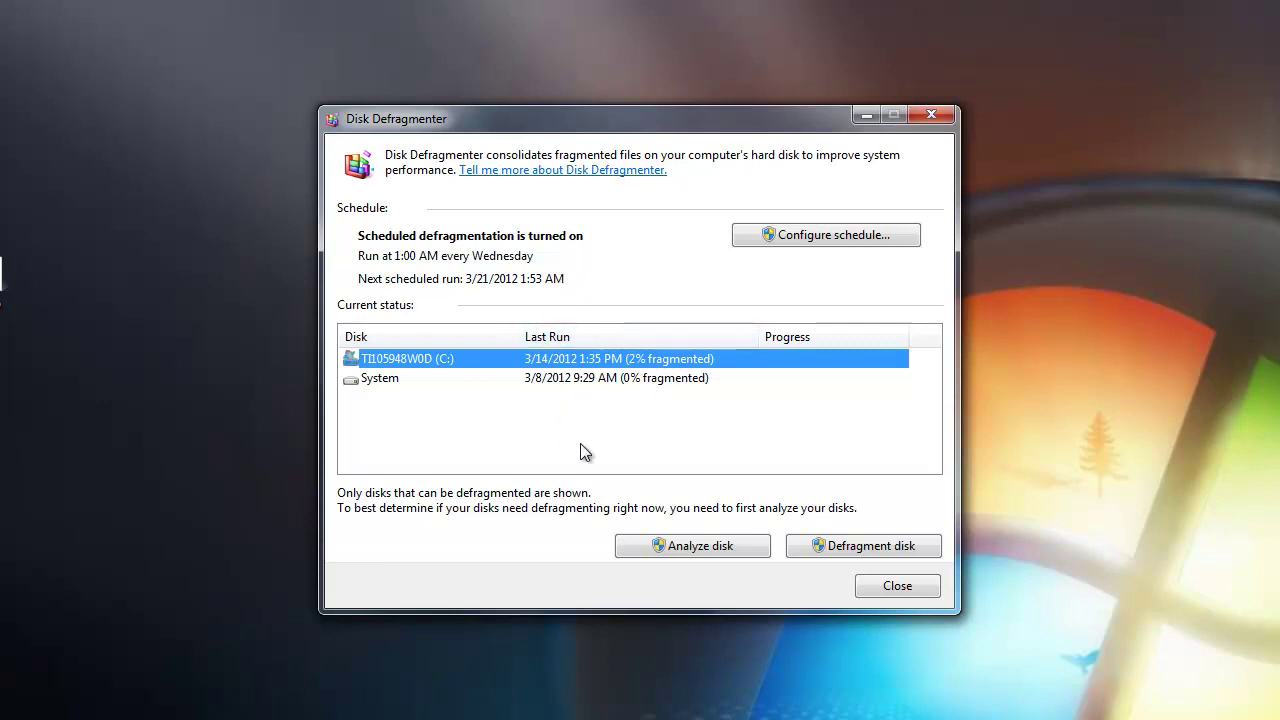
{"action": "left_click", "coordinate": [814, 548]}
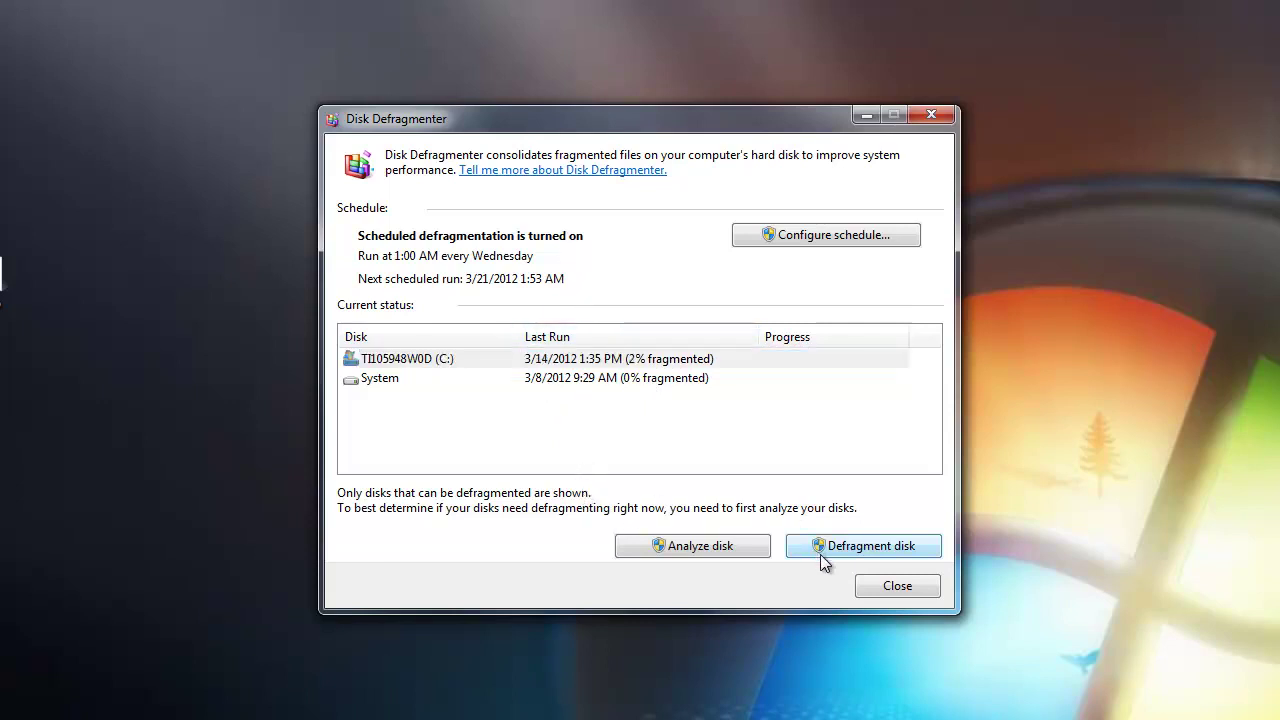
{"action": "left_click", "coordinate": [580, 358]}
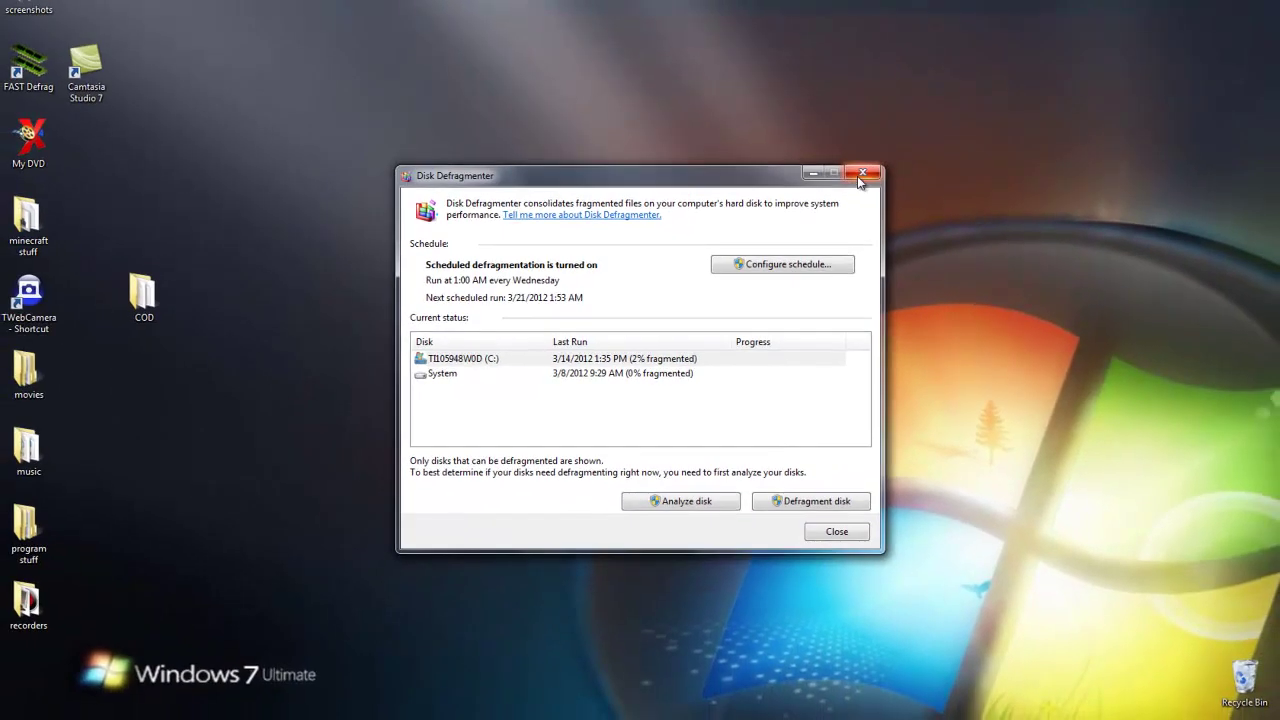
{"action": "left_click", "coordinate": [931, 114]}
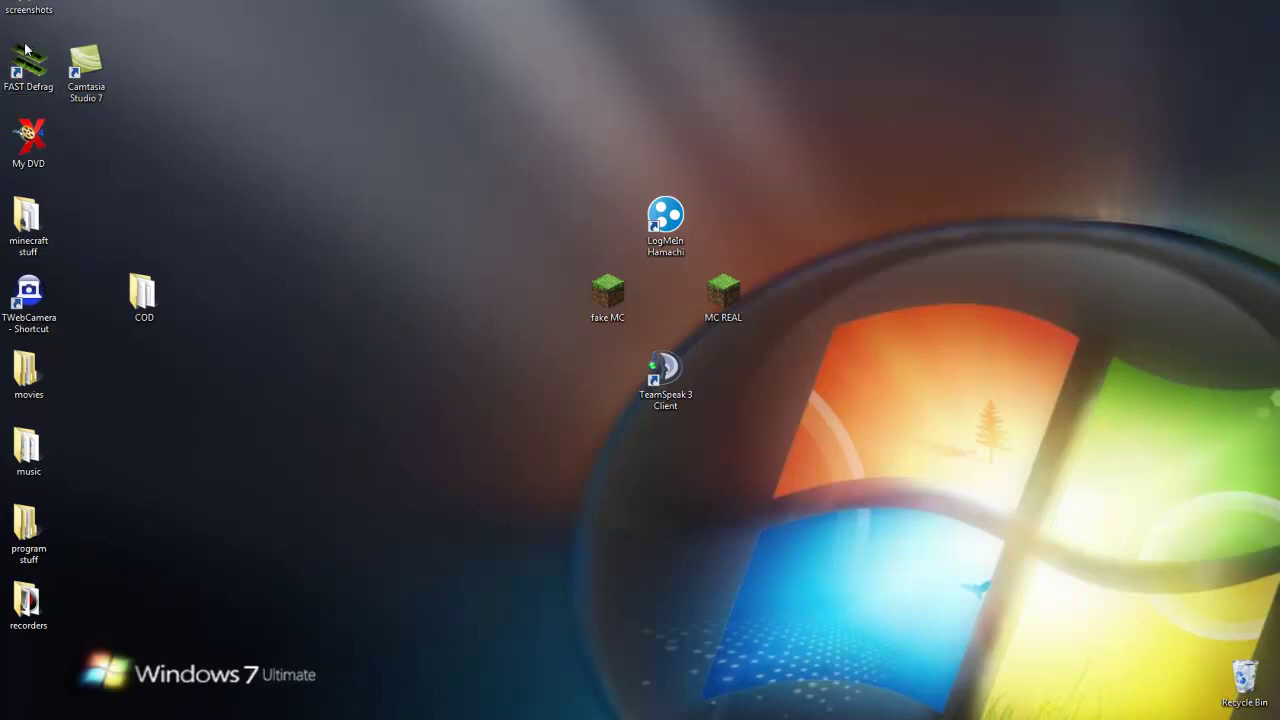
- Launch FAST Defrag from a desktop shortcut, view Processor info, then return to Memory Manager
{"action": "left_click_drag", "start_coordinate": [25, 47], "coordinate": [425, 222]}
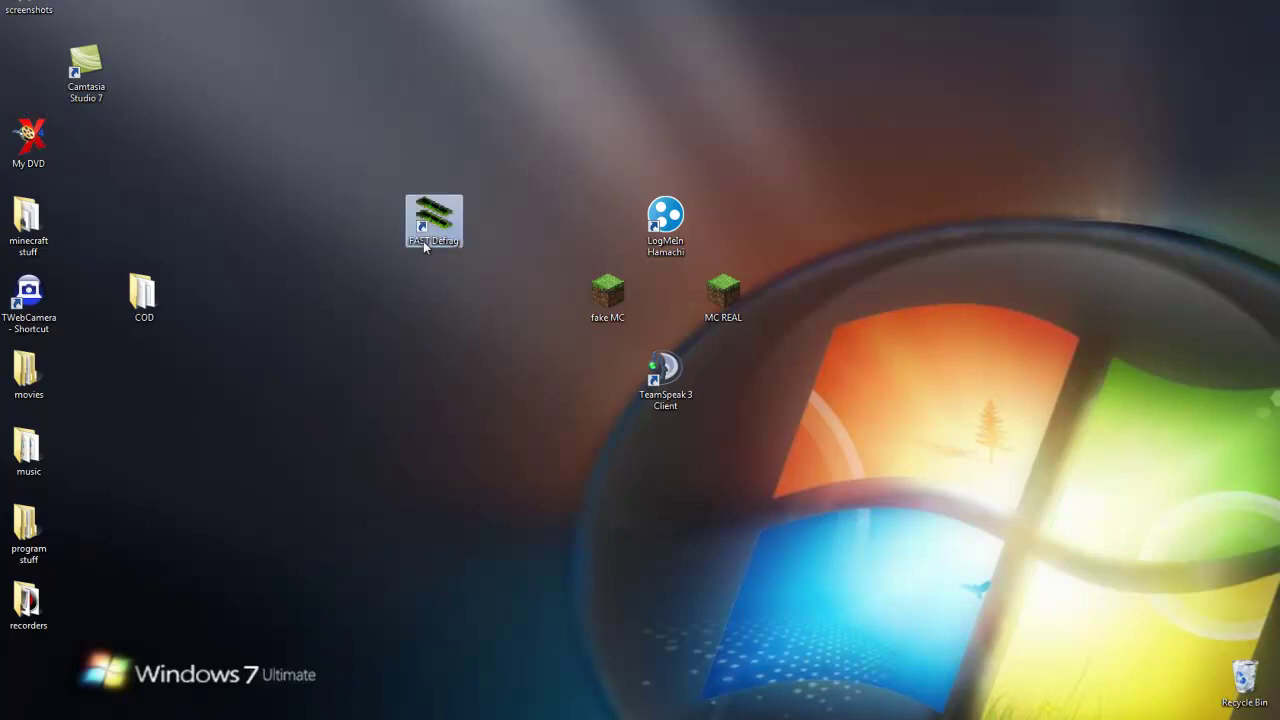
{"action": "double_click", "coordinate": [423, 241]}
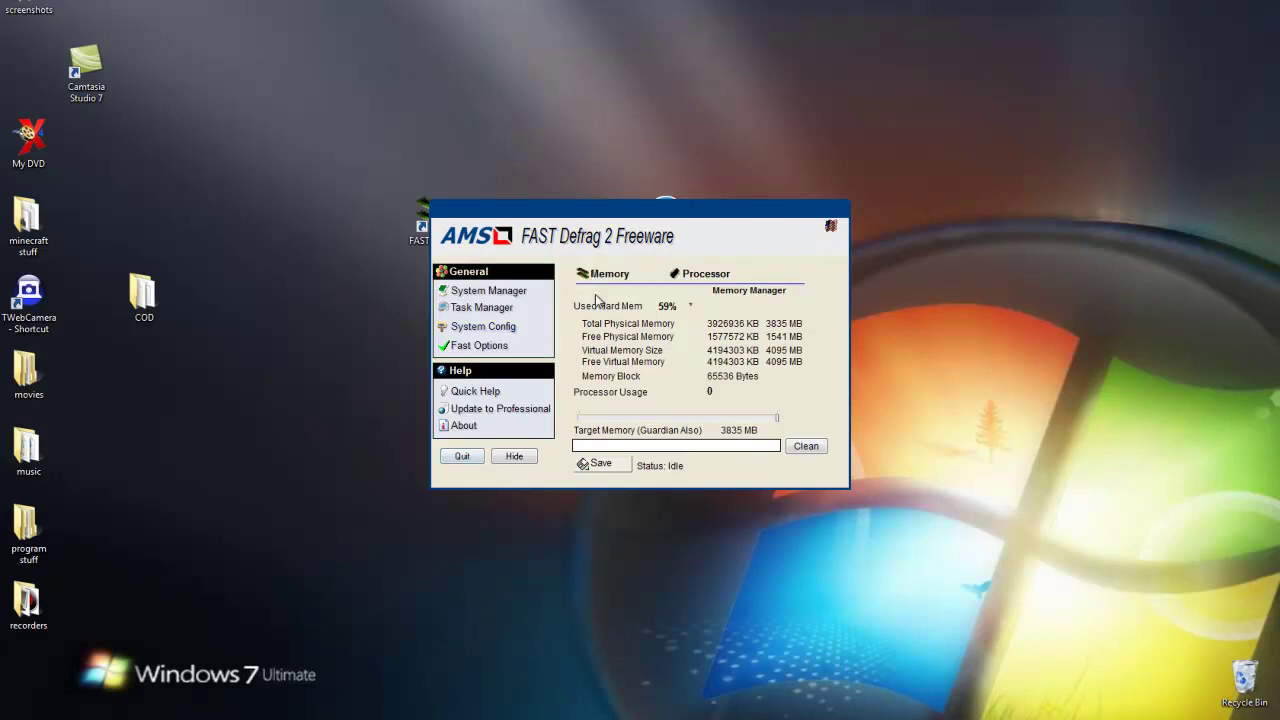
{"action": "left_click", "coordinate": [691, 272]}
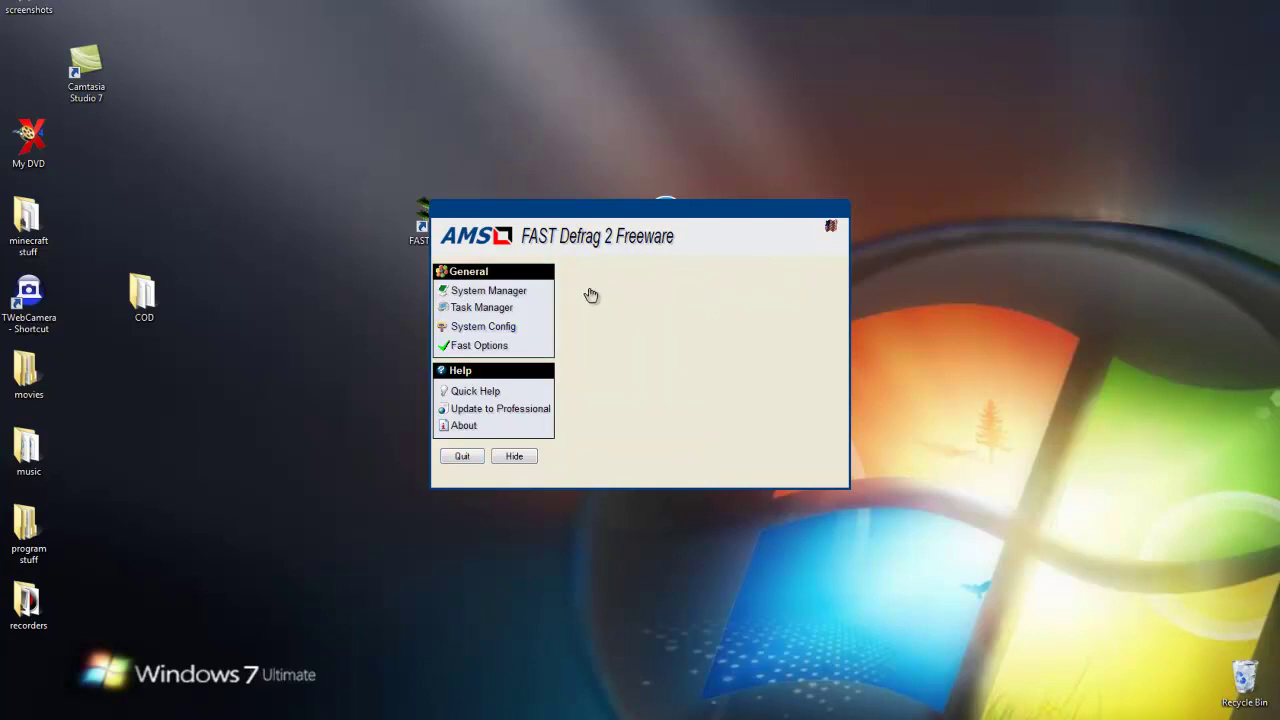
{"action": "left_click", "coordinate": [600, 280]}
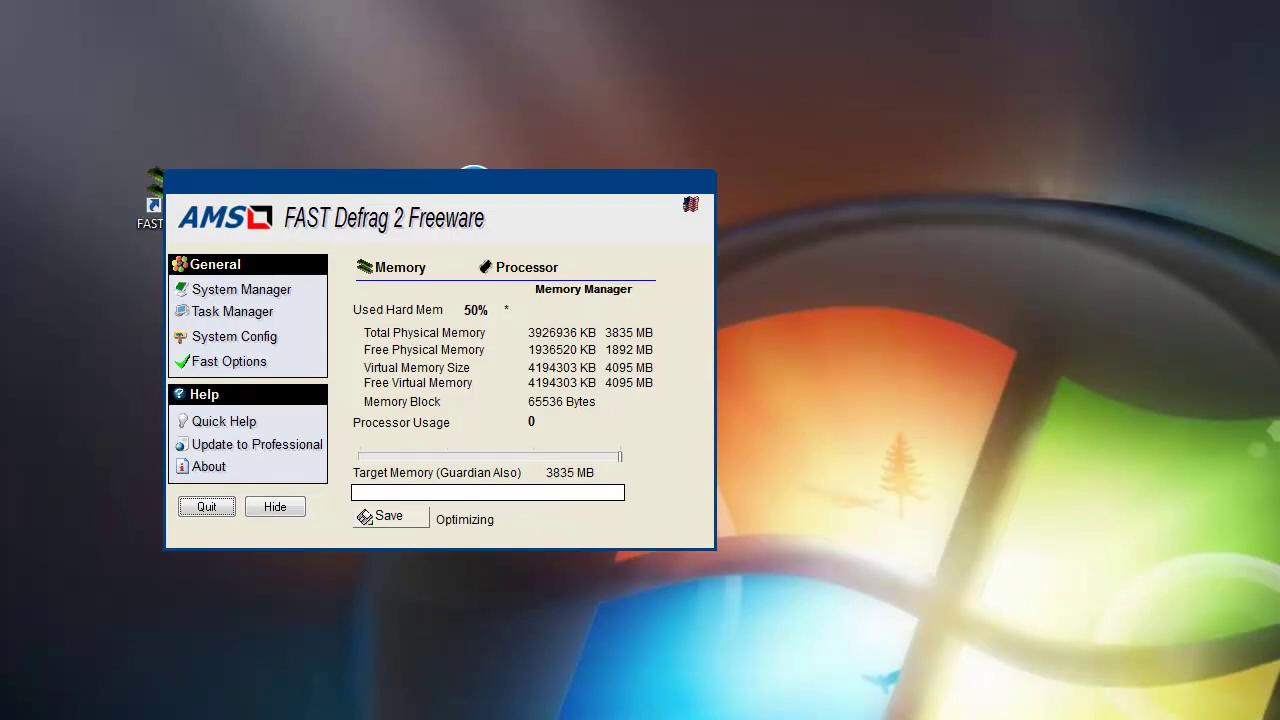
- Open Task Manager with Ctrl+Shift+Esc, view Processes and Performance, and move it right
{"action": "key", "text": "ctrl+shift+Escape"}
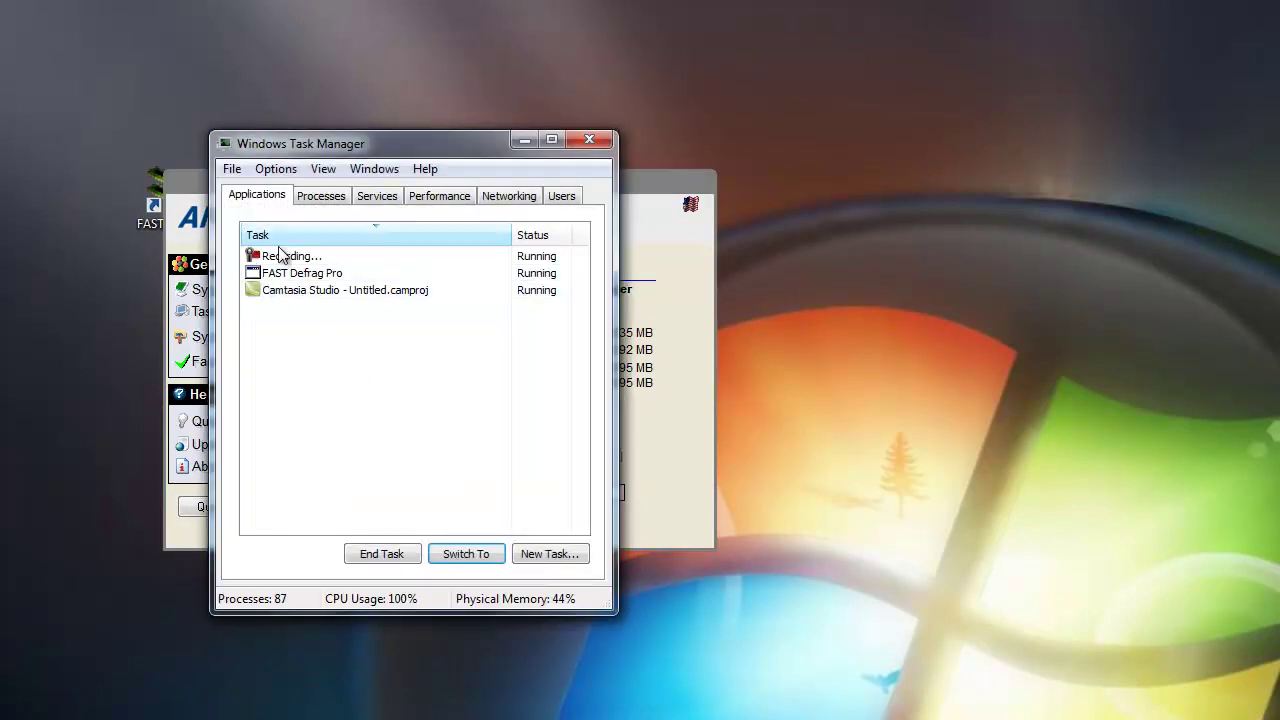
{"action": "left_click", "coordinate": [322, 196]}
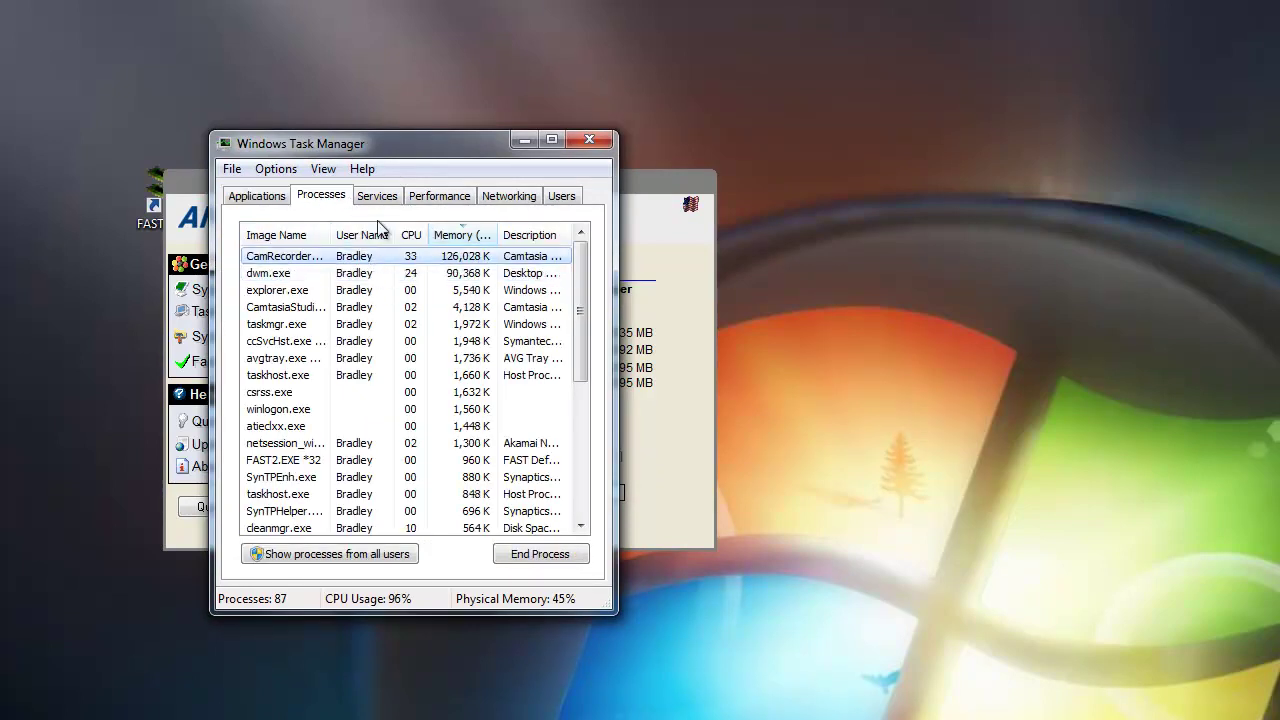
{"action": "left_click", "coordinate": [424, 199]}
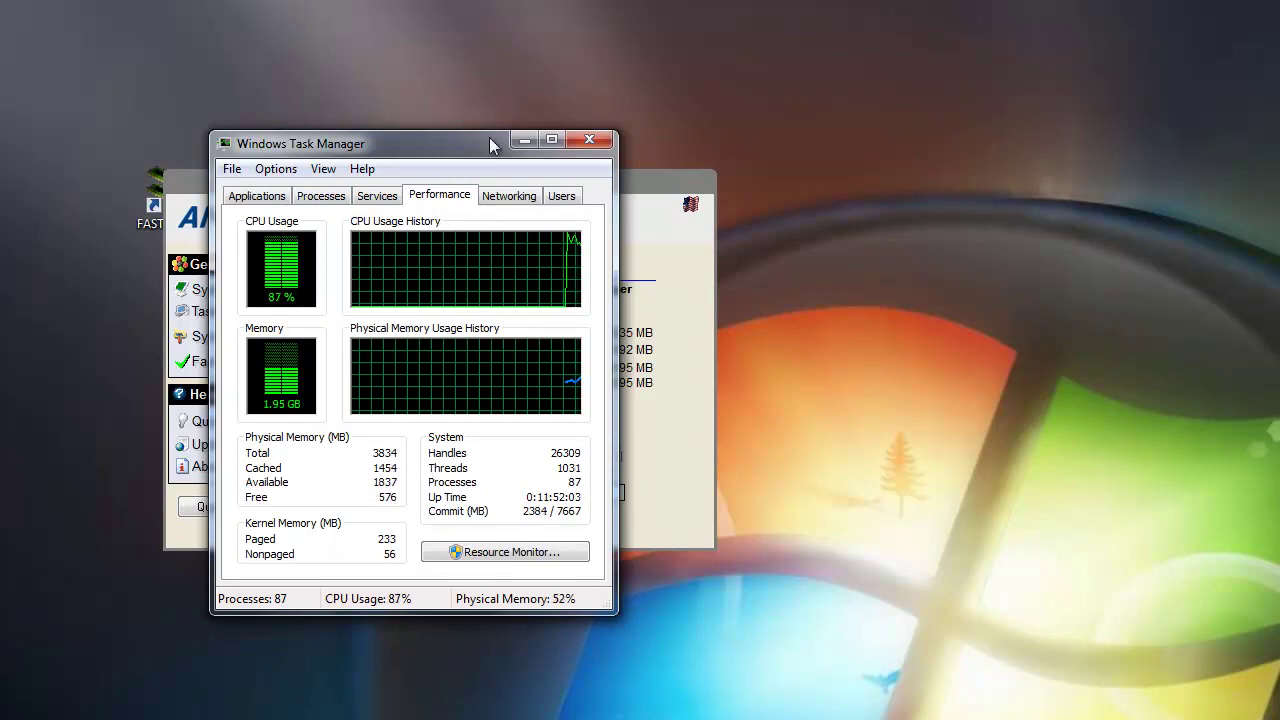
{"action": "left_click_drag", "start_coordinate": [489, 137], "coordinate": [1060, 98]}
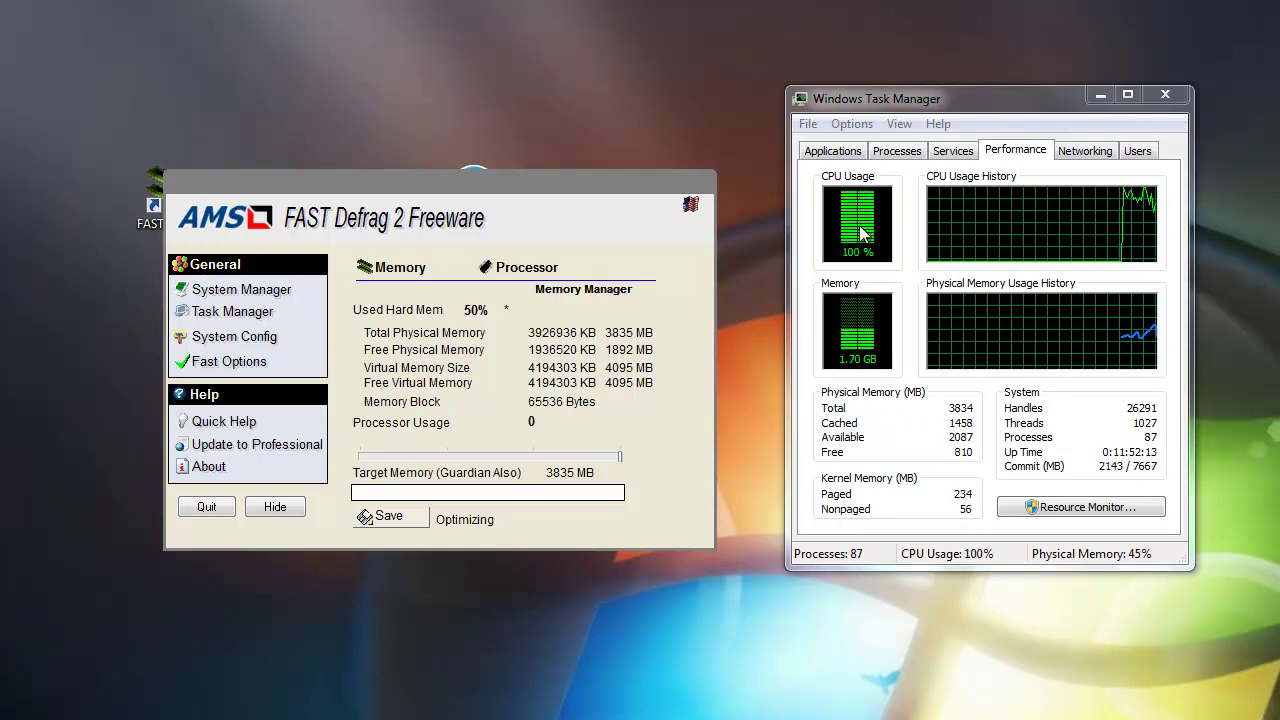
{"action": "left_click", "coordinate": [890, 155]}
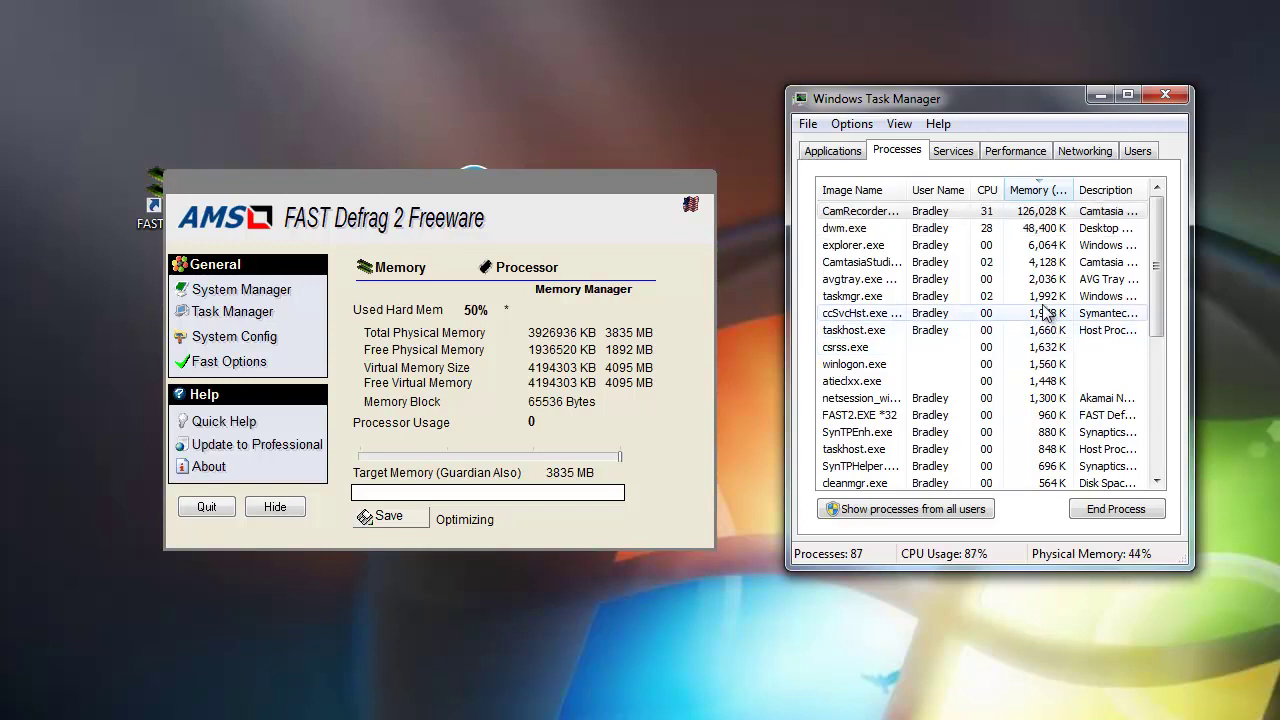
{"action": "mouse_move", "coordinate": [1152, 234]}
{"action": "left_mouse_down"}
{"action": "mouse_move", "coordinate": [1156, 250]}
{"action": "mouse_move", "coordinate": [1160, 206]}
{"action": "mouse_move", "coordinate": [1148, 366]}
{"action": "mouse_move", "coordinate": [1156, 230]}
{"action": "left_mouse_up"}
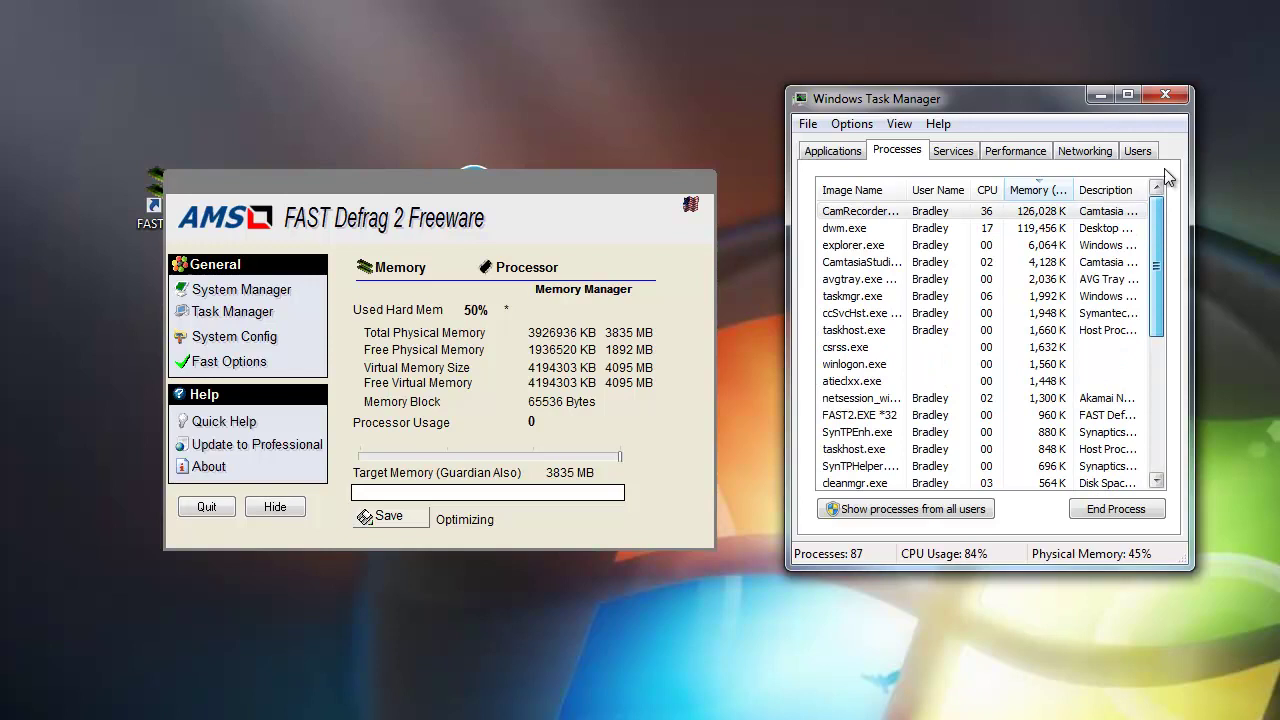
- View Services, then the Applications list, and quit FAST Defrag
{"action": "left_click", "coordinate": [953, 150]}
{"action": "left_click", "coordinate": [833, 150]}
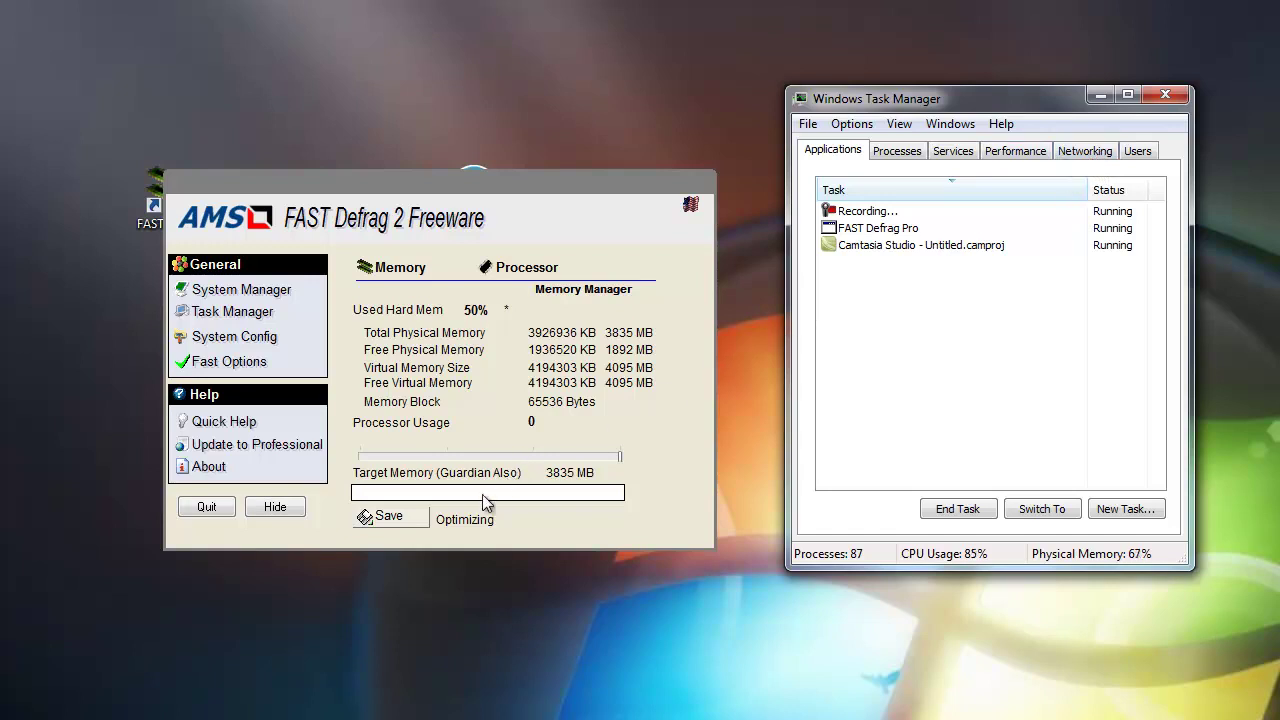
{"action": "left_click", "coordinate": [209, 510]}
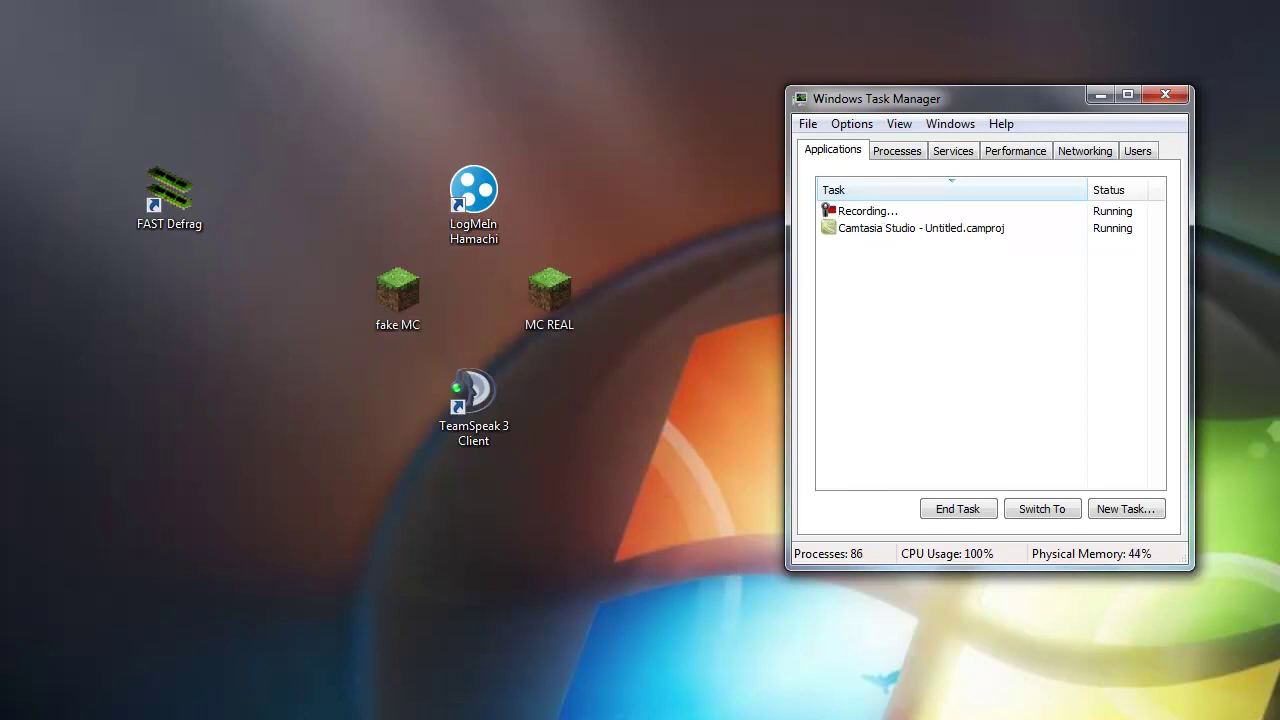